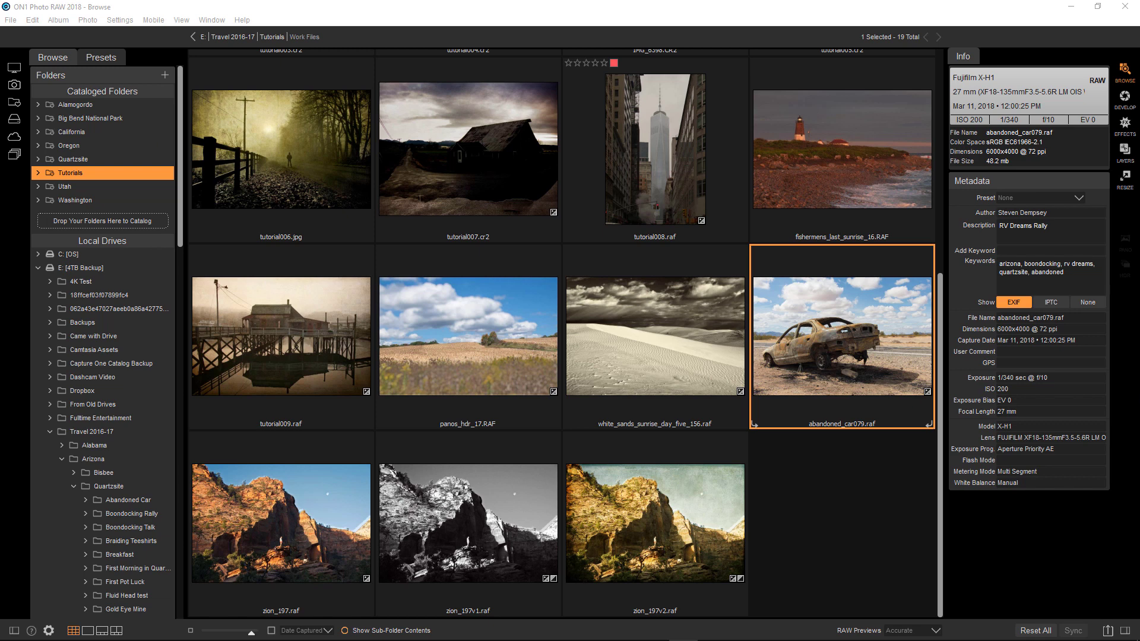
# - Pick out the abandoned_car079.raf thumbnail in the Tutorials folder grid
pyautogui.moveTo(887, 351)
# - Open abandoned_car079.raf in single-image Detail view and select its User Comment field
pyautogui.click(874, 324)
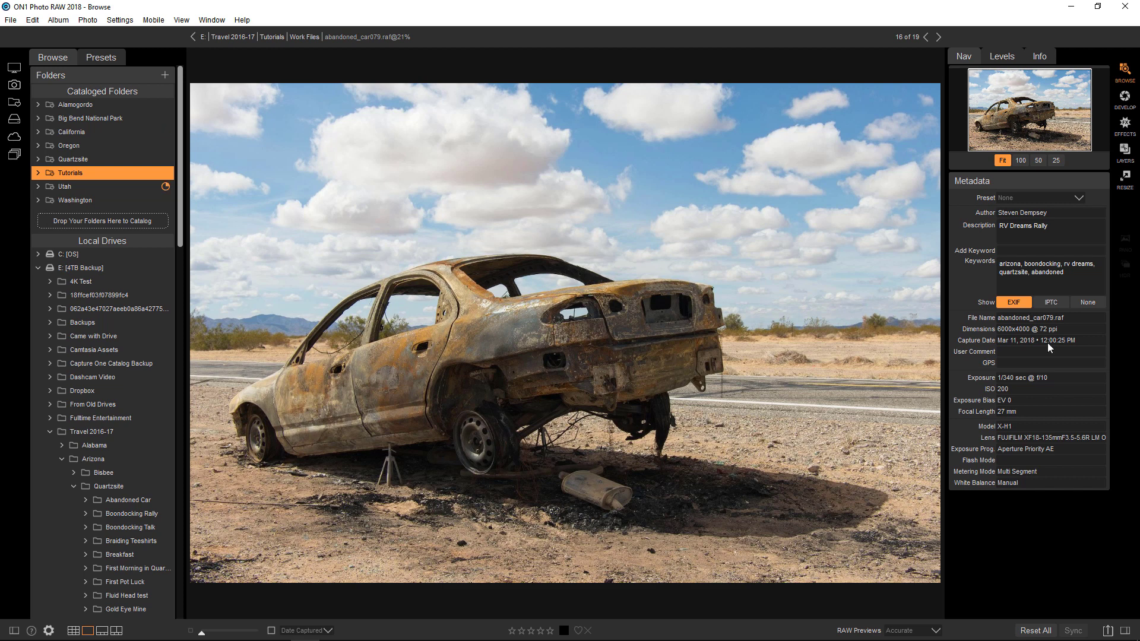
pyautogui.click(1013, 355)
# - In Effects, collapse Vignette and enable the bottom Black & White filter with its settings expanded
pyautogui.click(1132, 124)
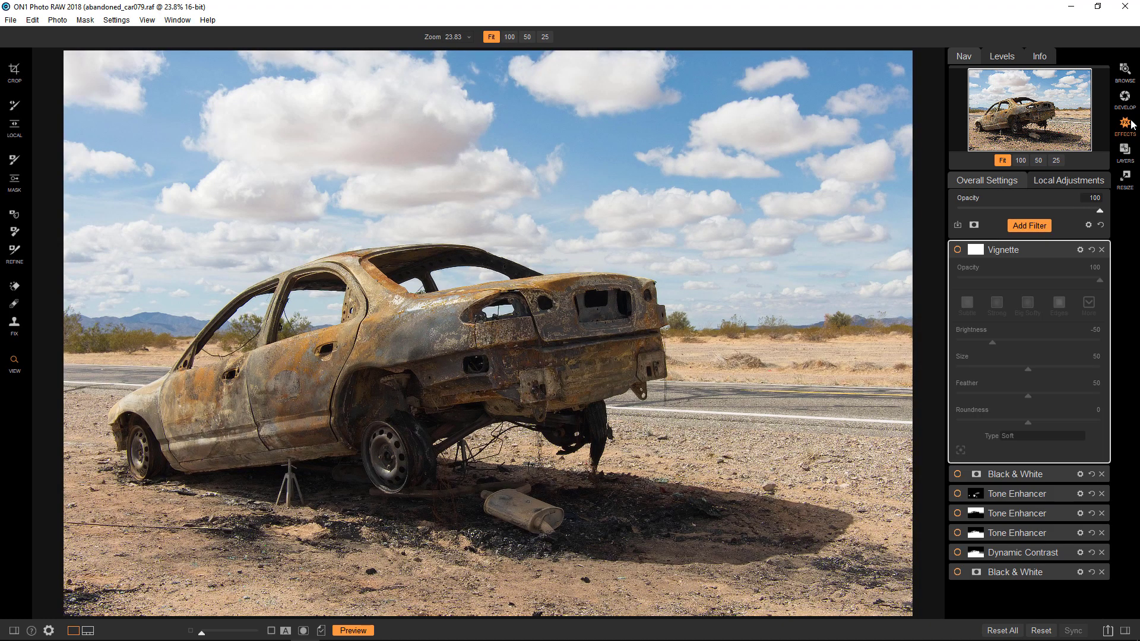
pyautogui.click(993, 251)
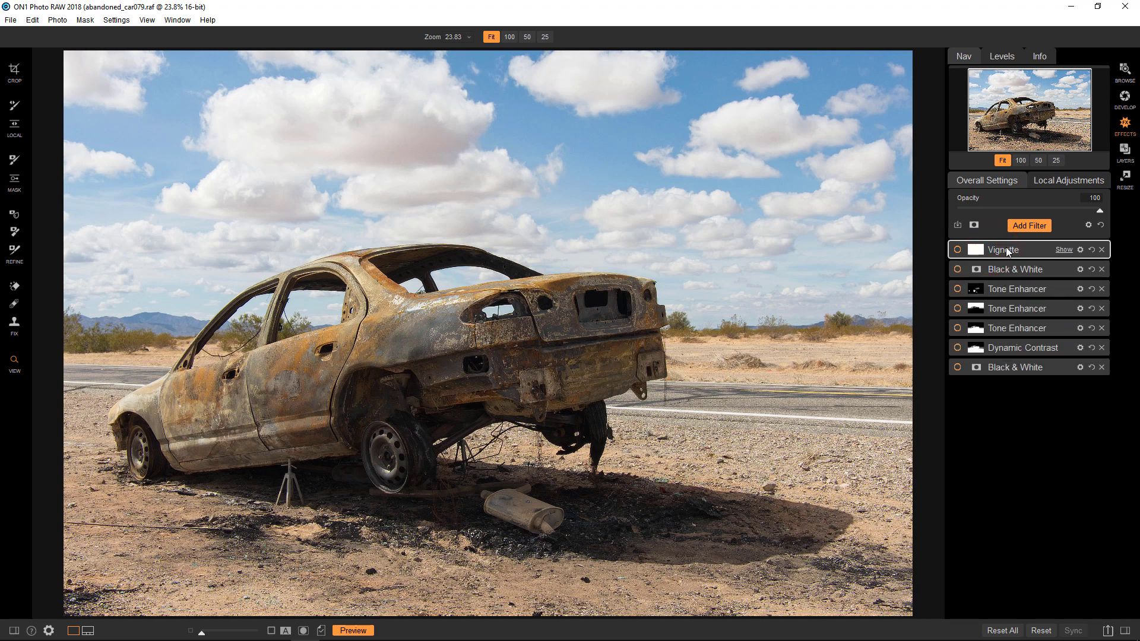
pyautogui.click(957, 367)
pyautogui.click(998, 368)
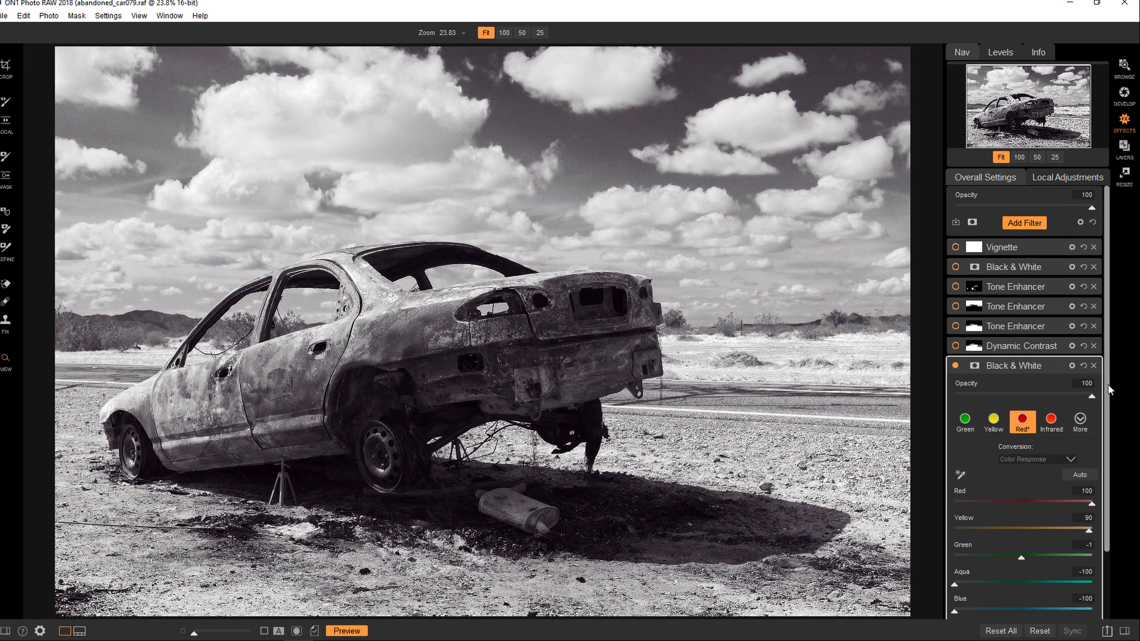
pyautogui.click(1108, 395)
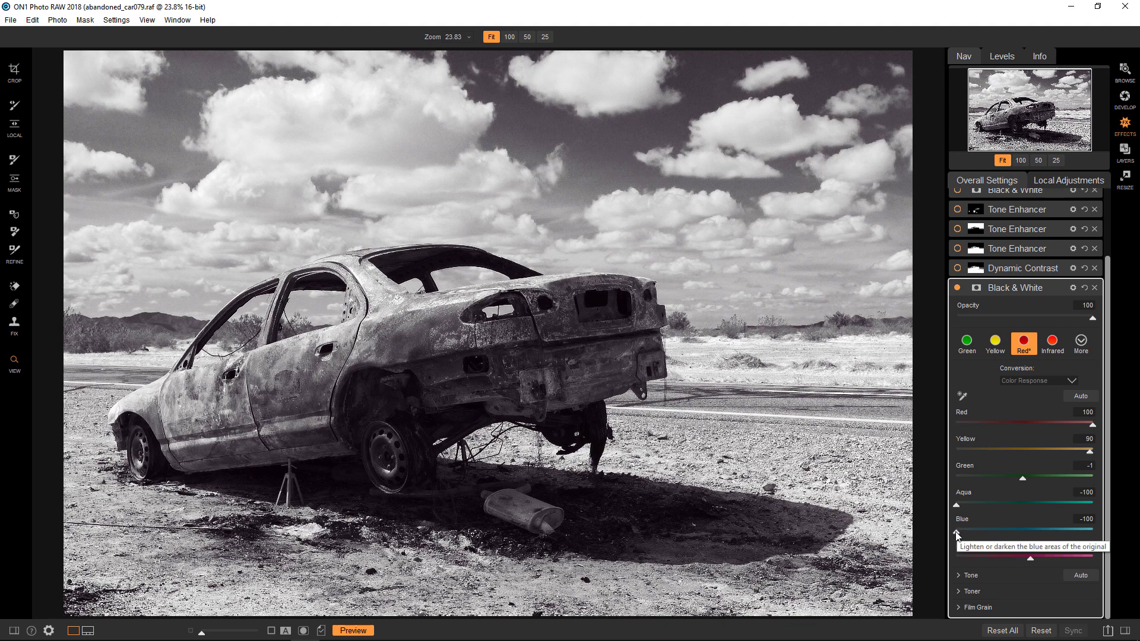
# - Raise the Black & White filter's Blue and Aqua sliders from -100 to 100
pyautogui.moveTo(956, 532); pyautogui.dragTo(1094, 533)
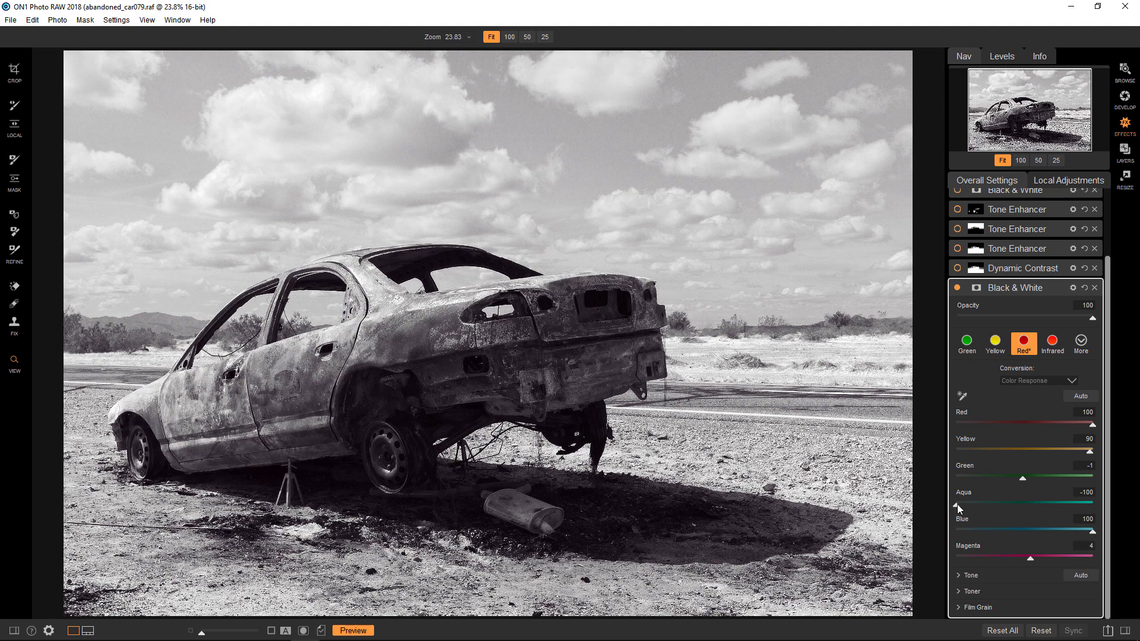
pyautogui.moveTo(958, 504); pyautogui.dragTo(1100, 505)
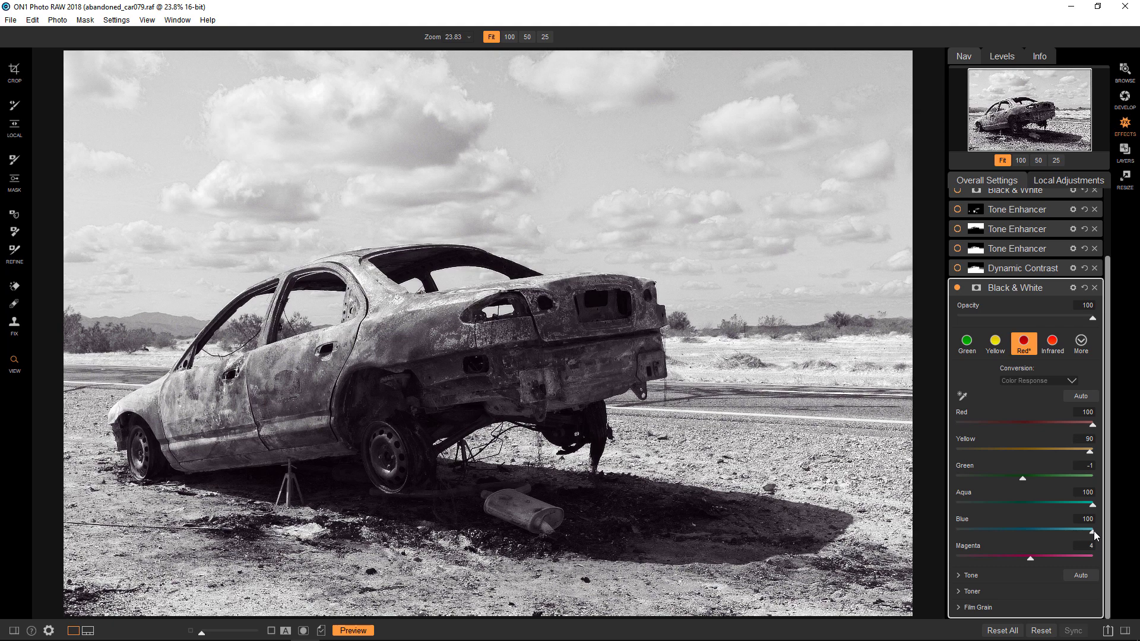
# - Return Blue and Aqua to -100, then try Green at -100 and 13 and Magenta at -100
pyautogui.click(1093, 531)
pyautogui.moveTo(1093, 530); pyautogui.dragTo(950, 519)
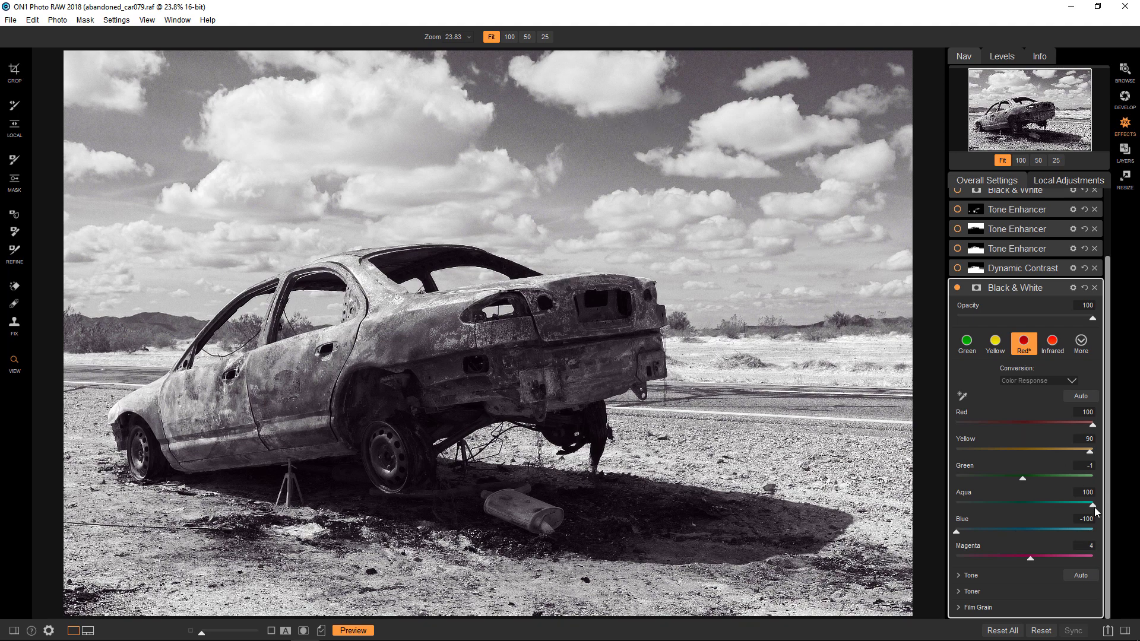
pyautogui.moveTo(1093, 504); pyautogui.dragTo(956, 510)
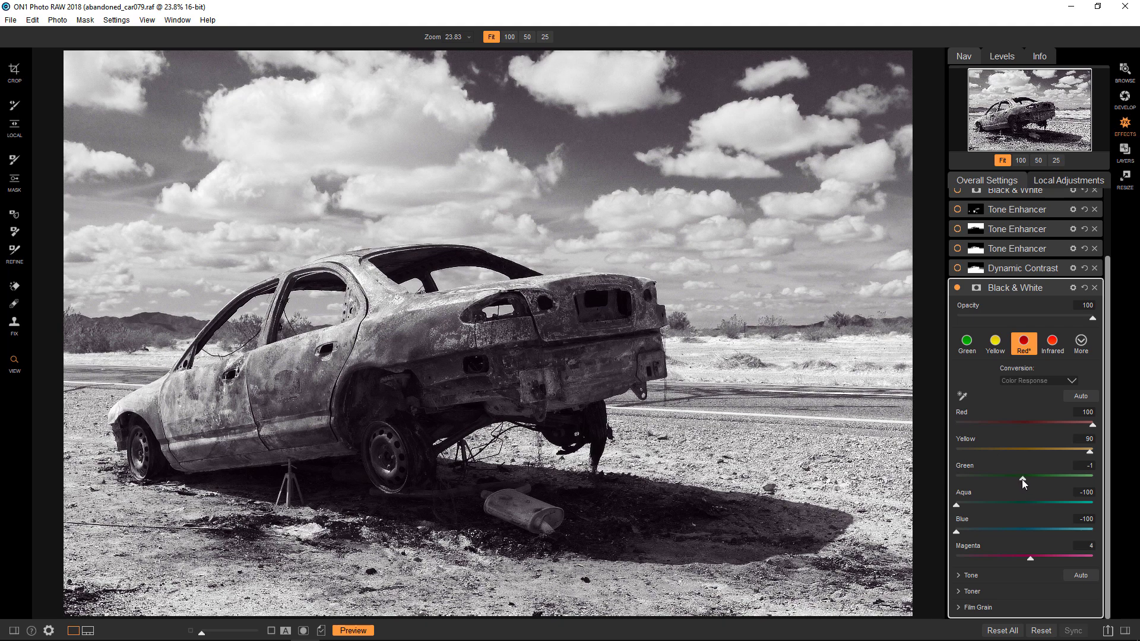
pyautogui.moveTo(1021, 480); pyautogui.dragTo(888, 488)
pyautogui.moveTo(1045, 476)
pyautogui.mouseDown()
pyautogui.moveTo(1003, 476)
pyautogui.moveTo(1045, 479)
pyautogui.mouseUp()
pyautogui.moveTo(1029, 557)
pyautogui.mouseDown()
pyautogui.moveTo(892, 567)
pyautogui.moveTo(1027, 569)
pyautogui.mouseUp()
pyautogui.moveTo(1089, 450); pyautogui.dragTo(952, 447)
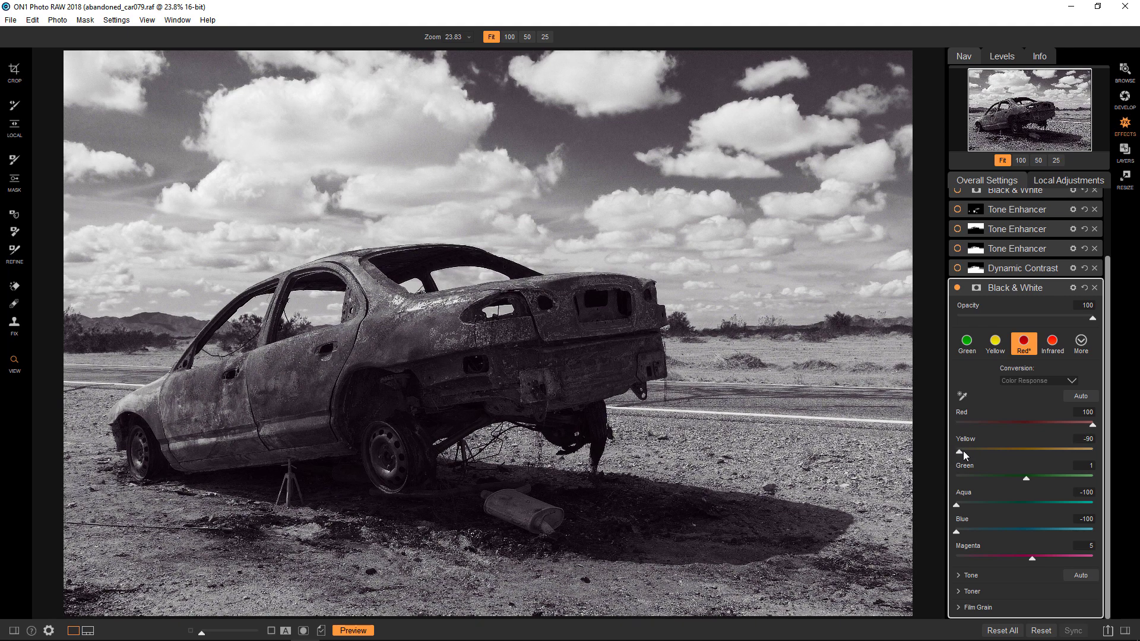
pyautogui.moveTo(965, 451); pyautogui.dragTo(1092, 453)
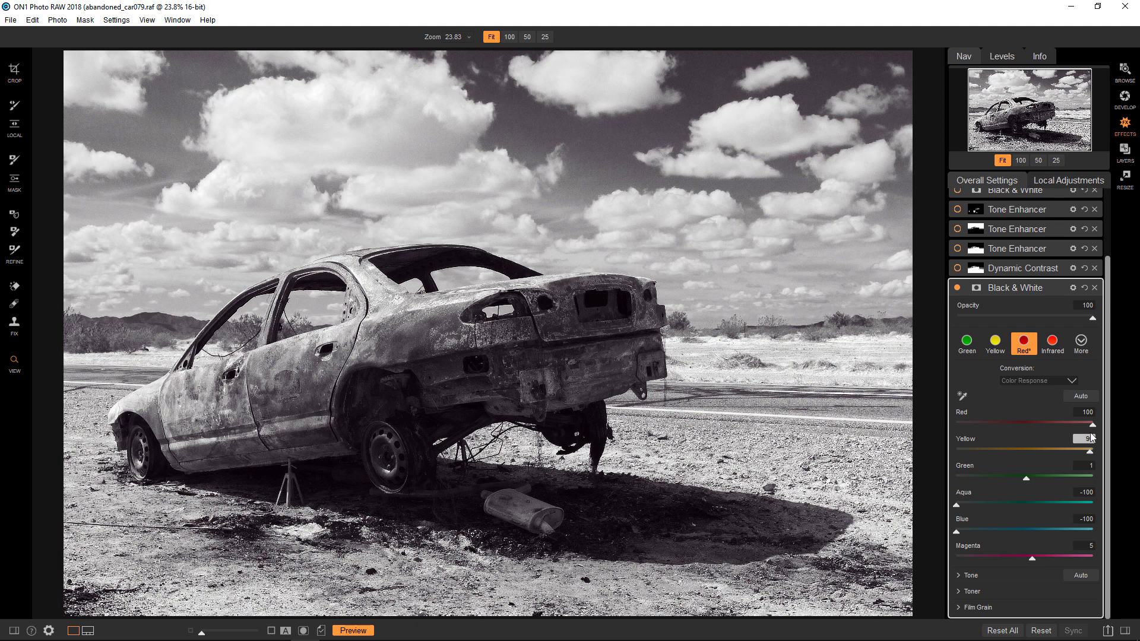
pyautogui.moveTo(1092, 424); pyautogui.dragTo(1068, 427)
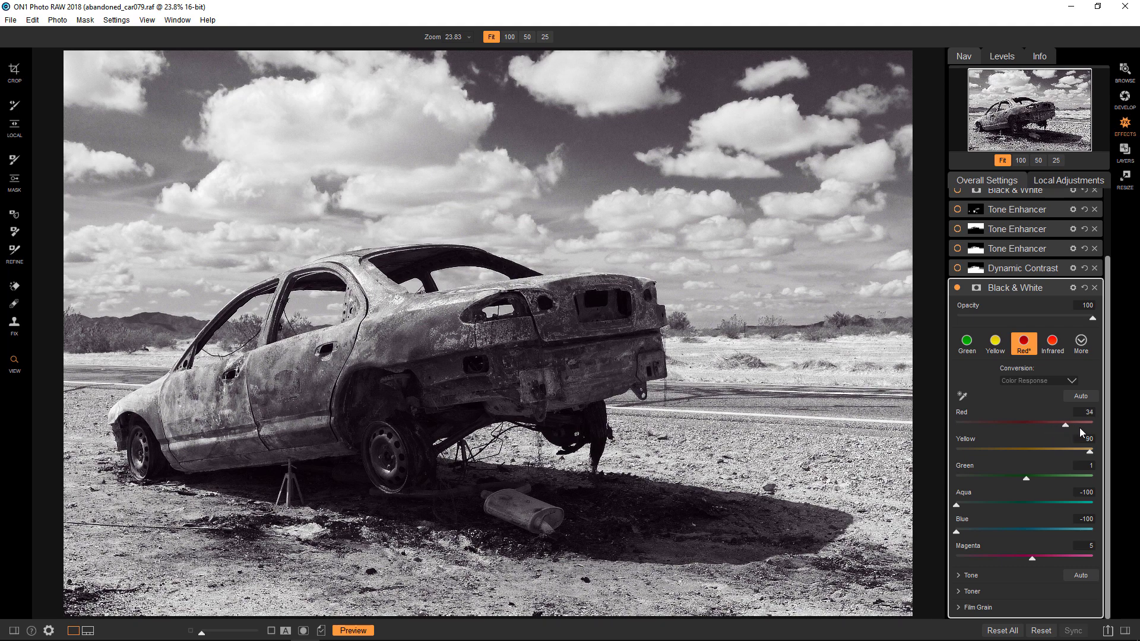
pyautogui.moveTo(1080, 428); pyautogui.dragTo(1099, 428)
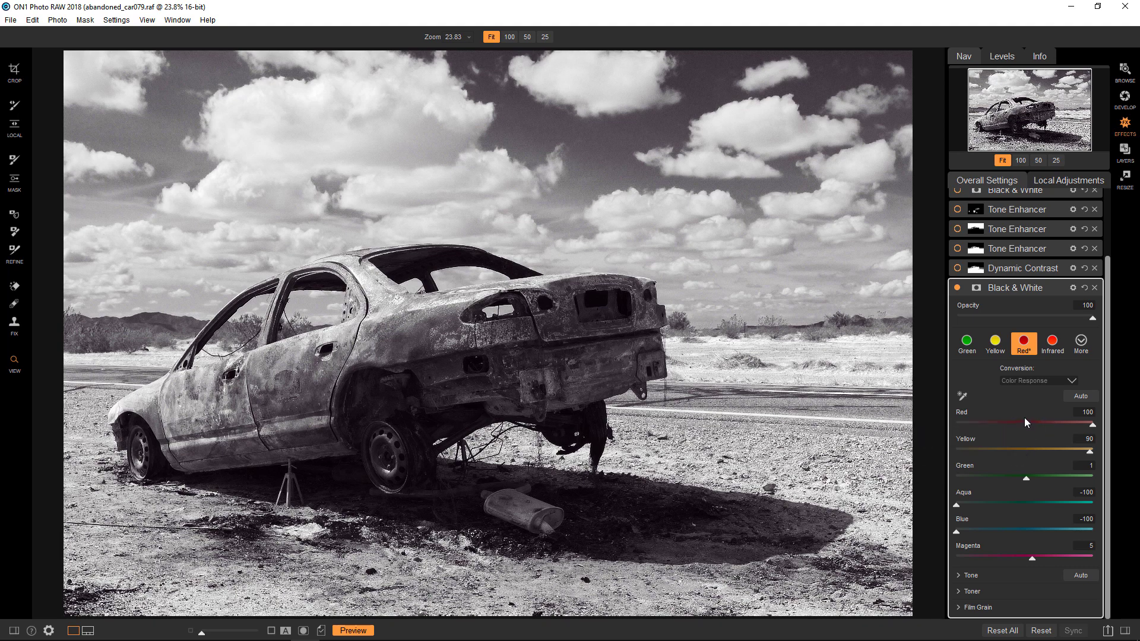
# - Collapse Black & White, enable Dynamic Contrast (Small 22, Large 20), and display its sky-blocking mask
pyautogui.click(1020, 289)
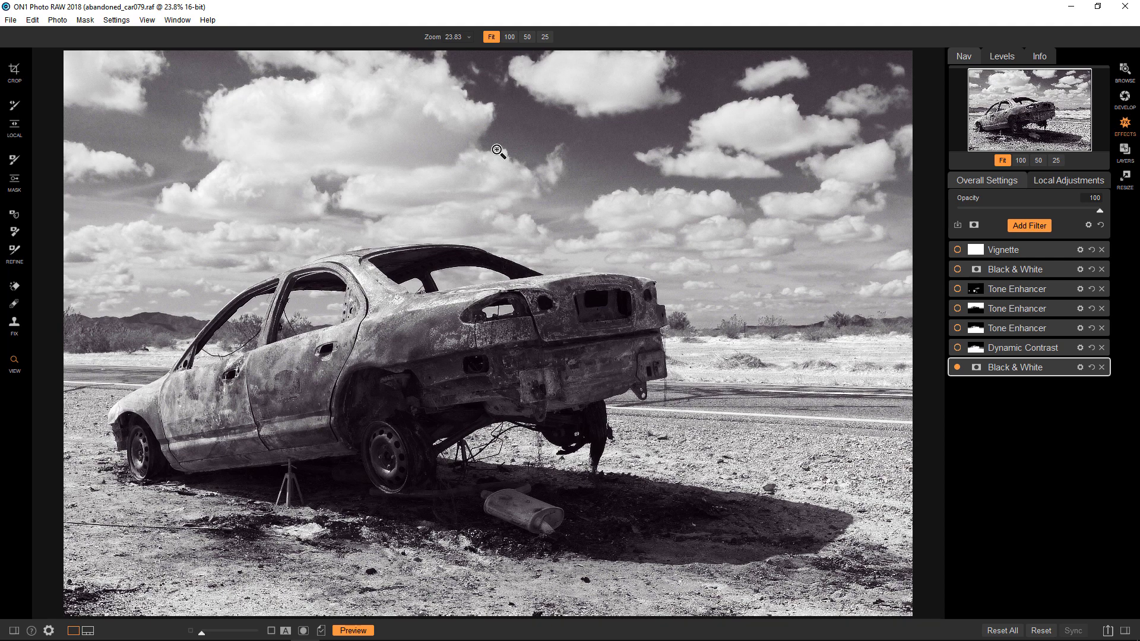
pyautogui.click(957, 350)
pyautogui.click(1014, 352)
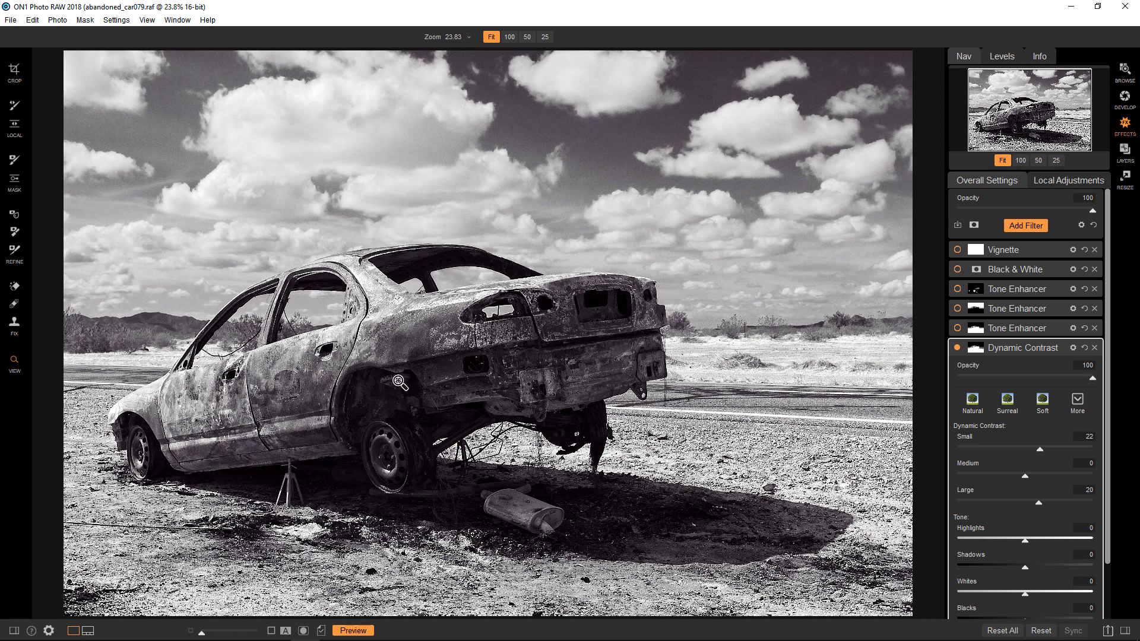
pyautogui.click(978, 349)
pyautogui.click(1044, 417)
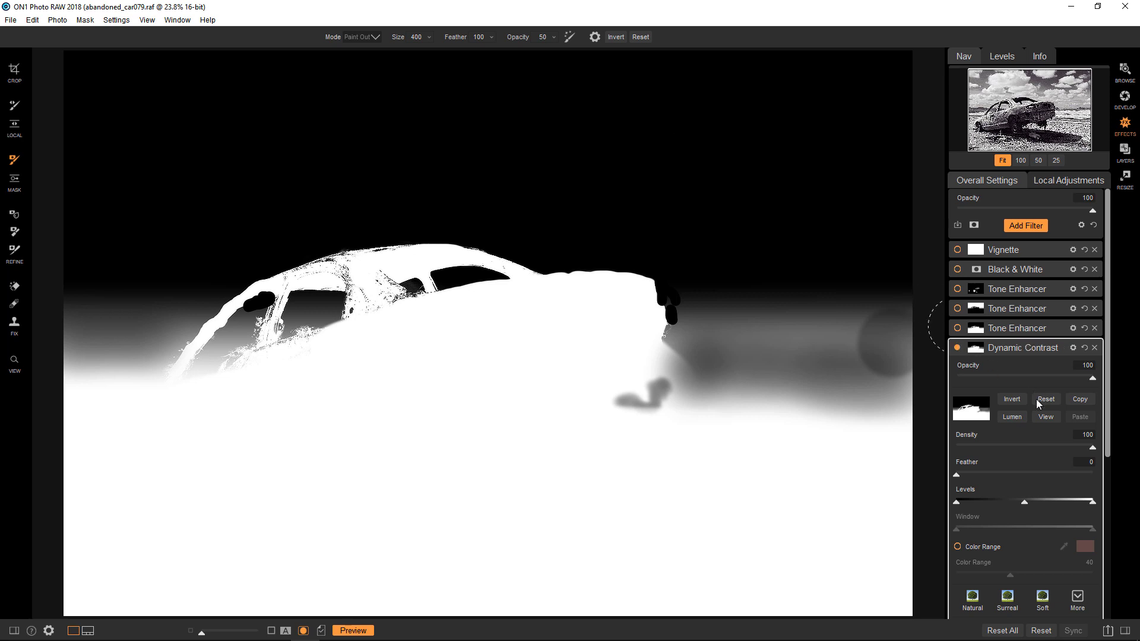
# - Hide the mask, compare Dynamic Contrast off and on, then fold its settings away
pyautogui.click(1046, 417)
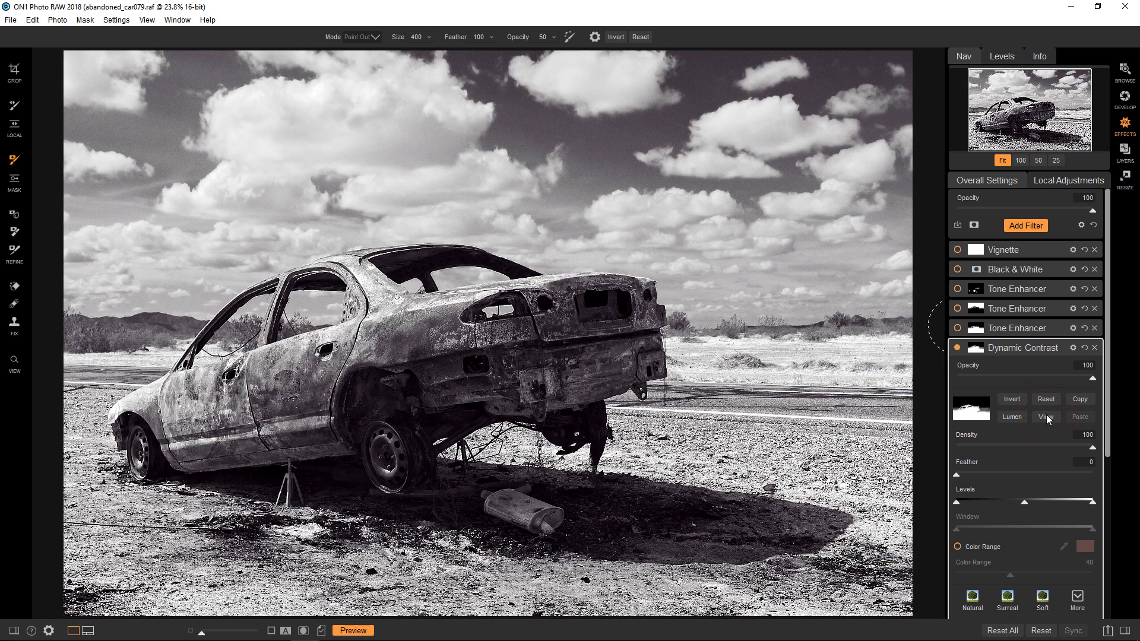
pyautogui.click(958, 349)
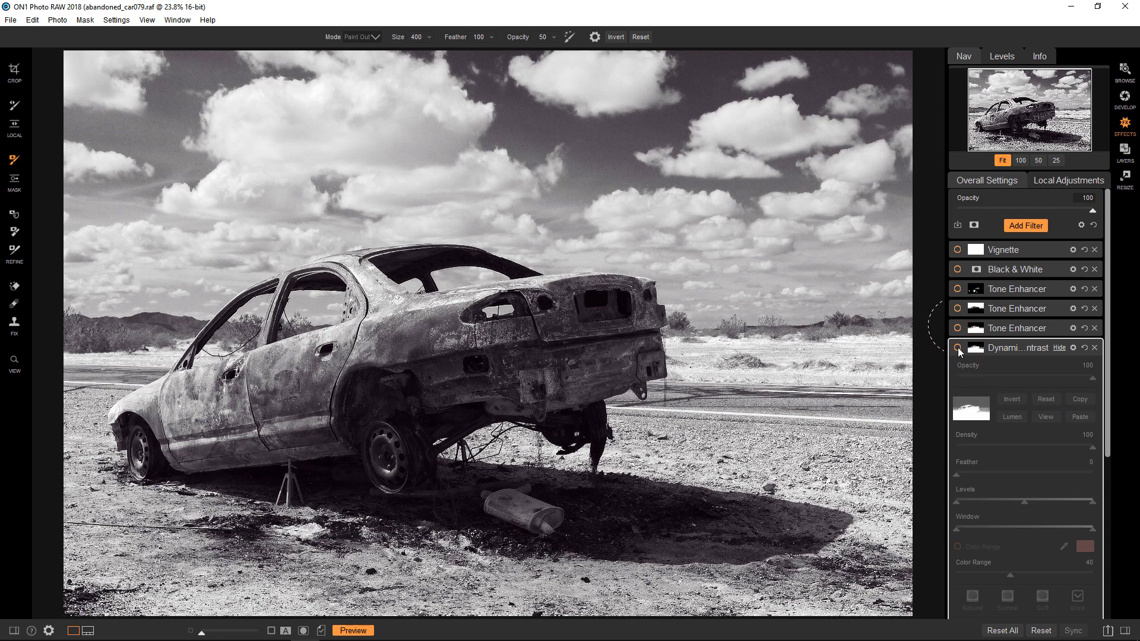
pyautogui.click(957, 348)
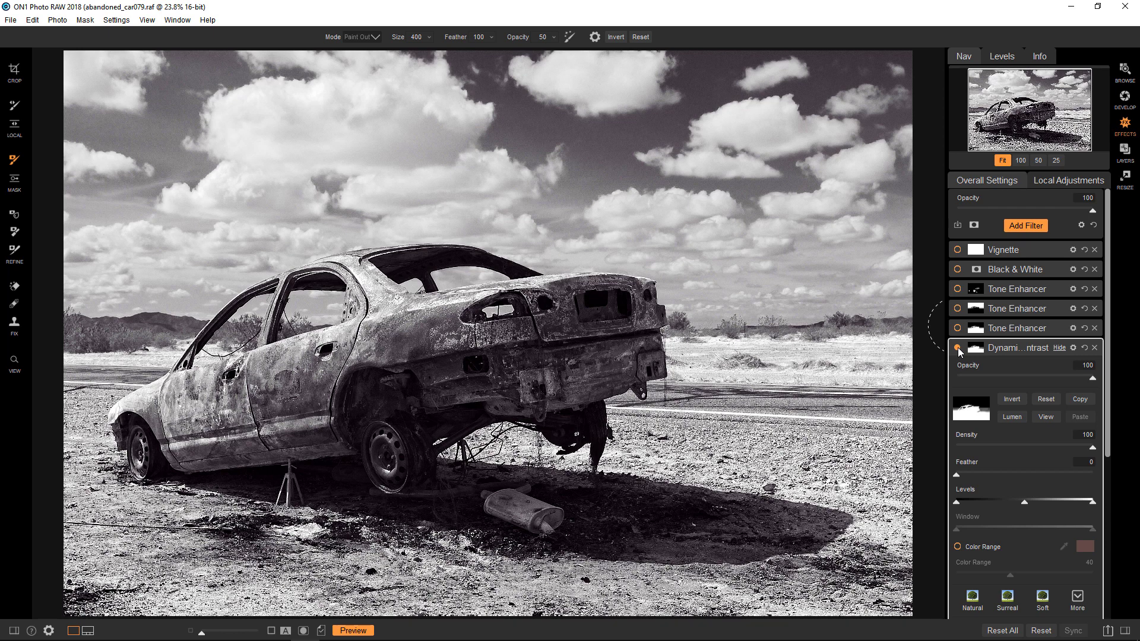
pyautogui.click(1017, 350)
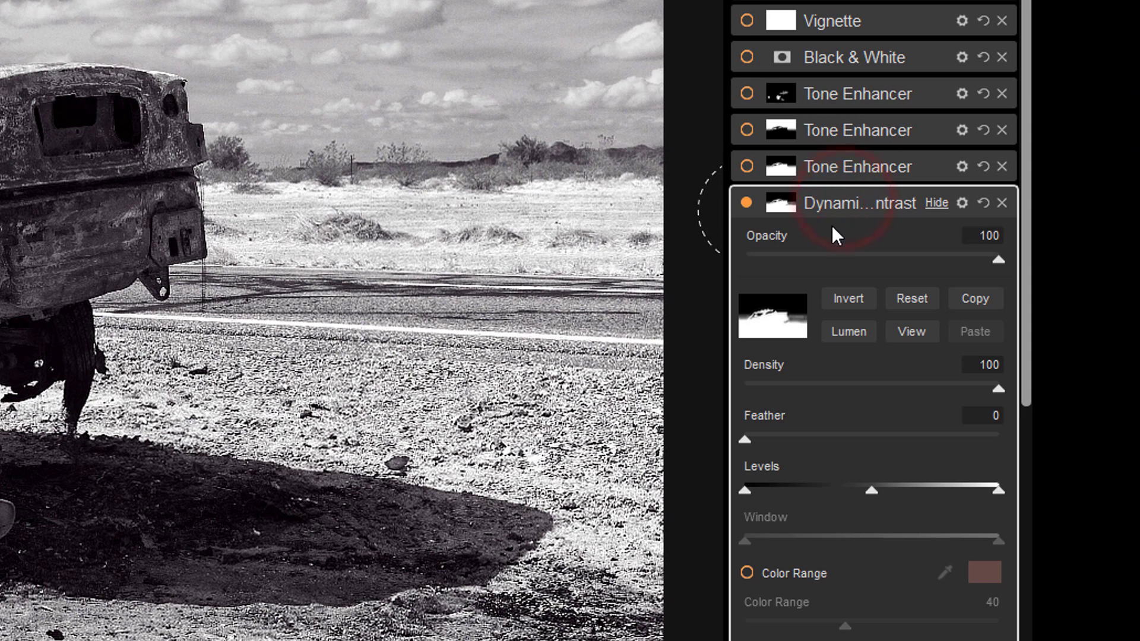
# - Expand and enable the lowest Tone Enhancer, applying Contrast 7 and Shadows 36 to brighten the car
pyautogui.click(783, 206)
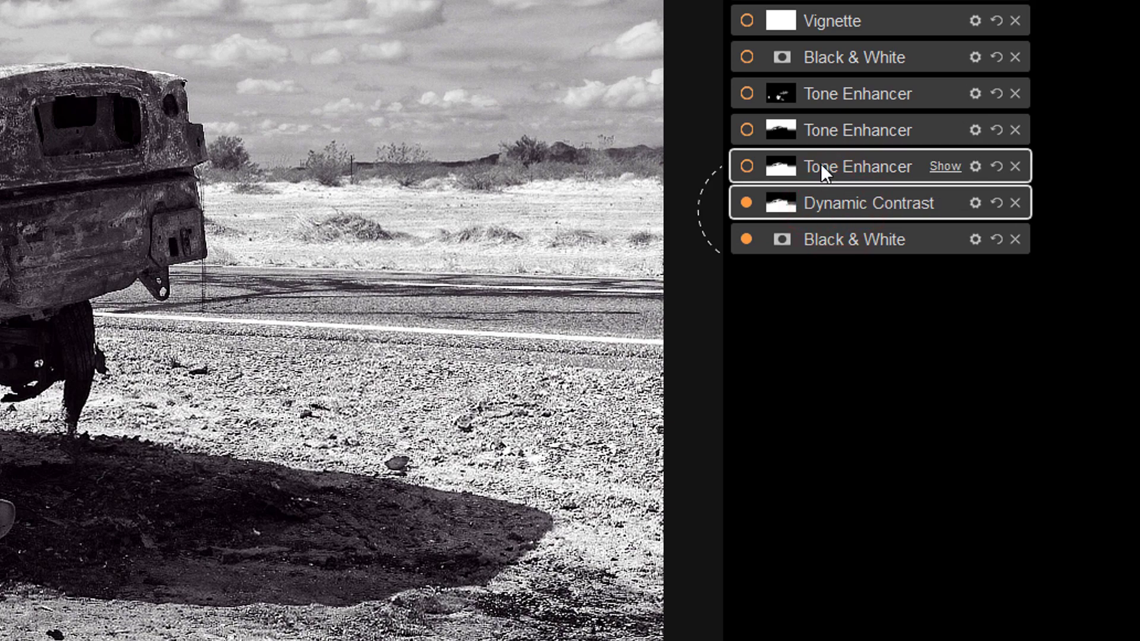
pyautogui.click(821, 167)
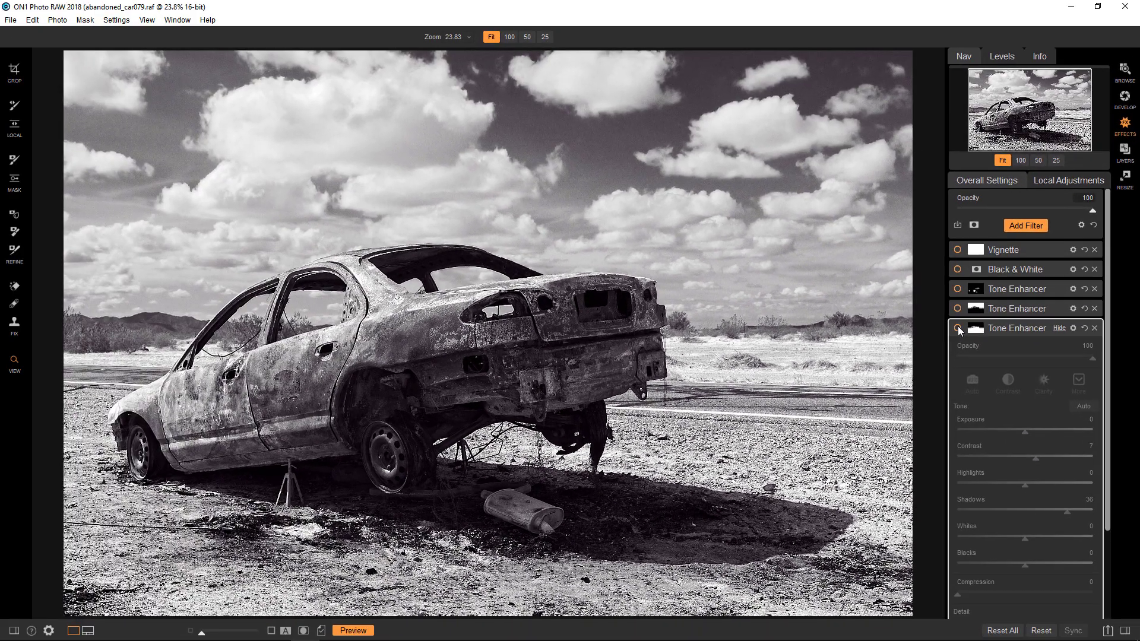
pyautogui.click(935, 310)
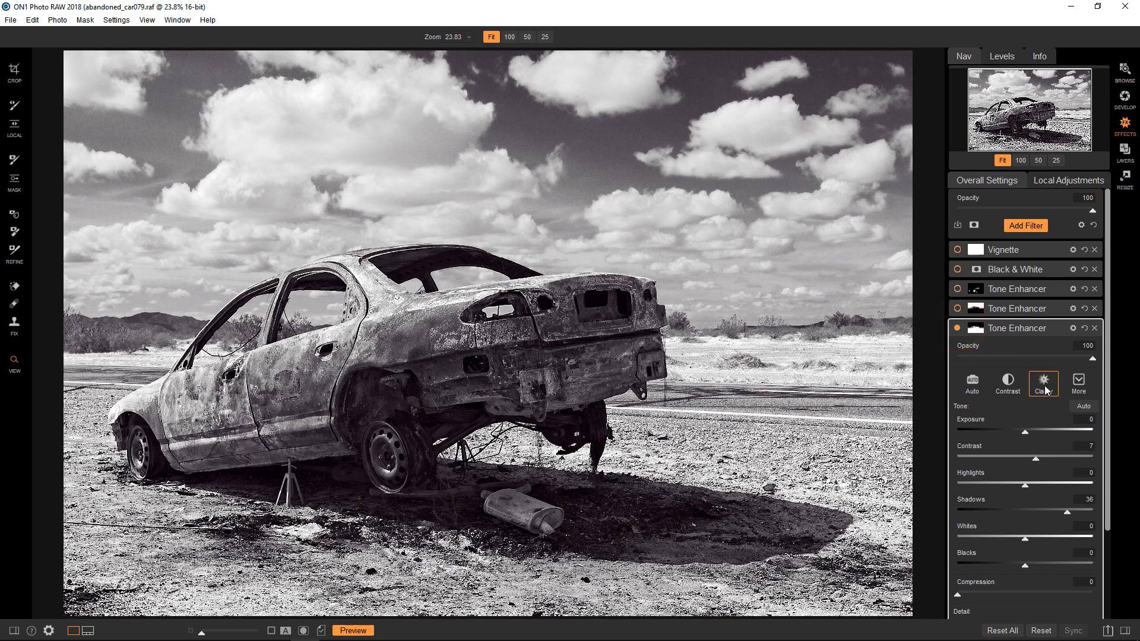
pyautogui.click(975, 330)
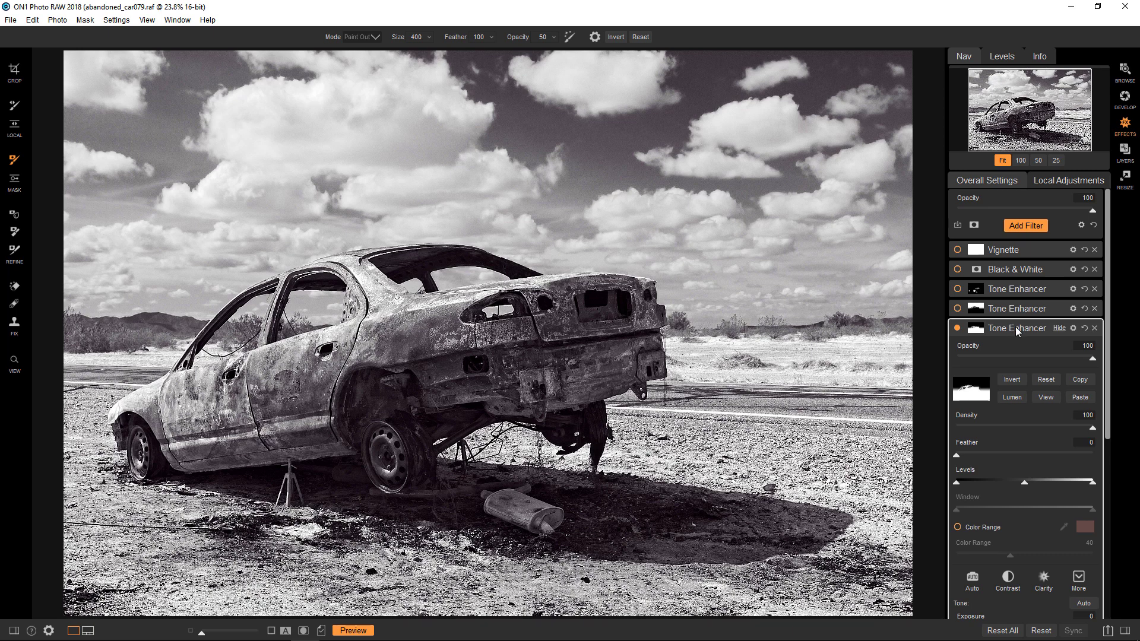
pyautogui.click(957, 328)
pyautogui.click(958, 329)
pyautogui.click(957, 329)
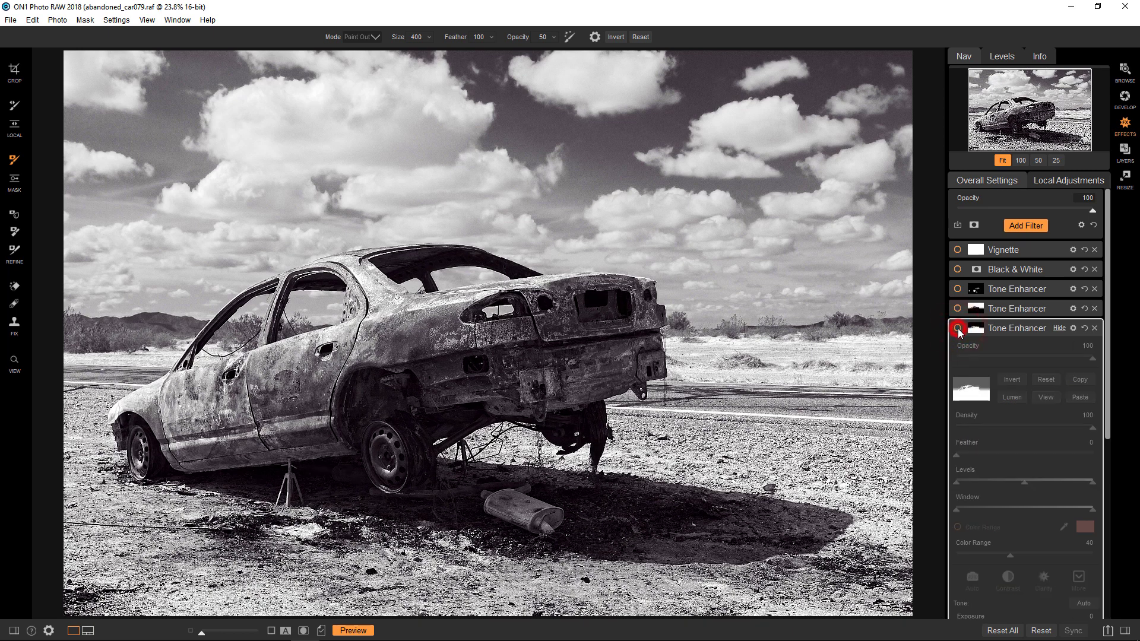
pyautogui.click(957, 328)
pyautogui.click(1008, 330)
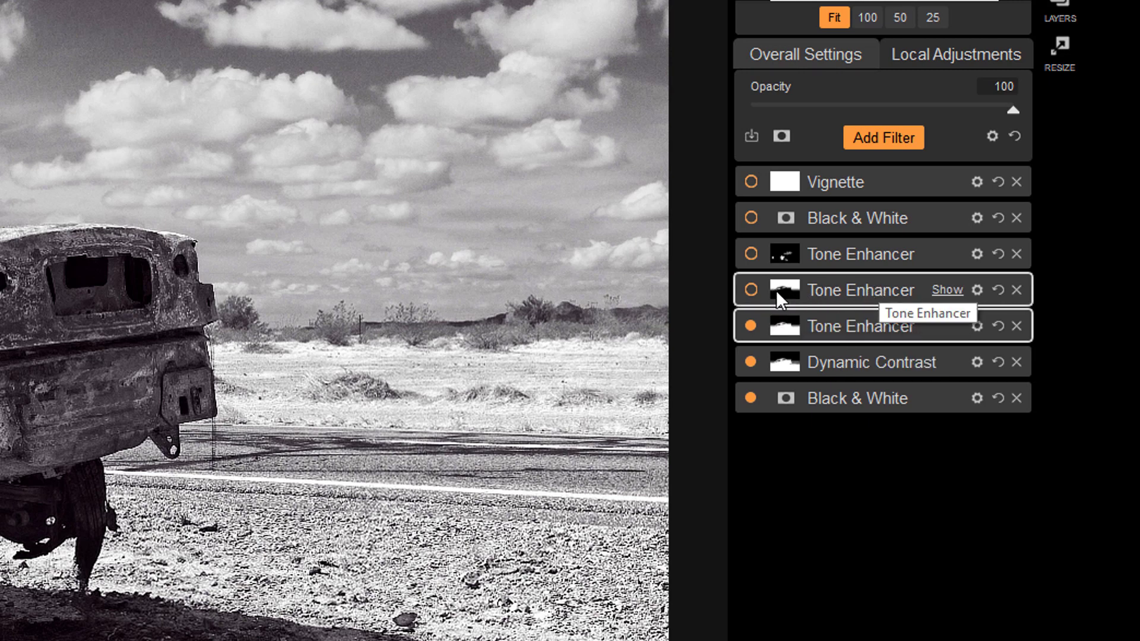
# - Enable the middle Tone Enhancer (Contrast 17, Shadows -30) and display its sky-only mask
pyautogui.click(752, 289)
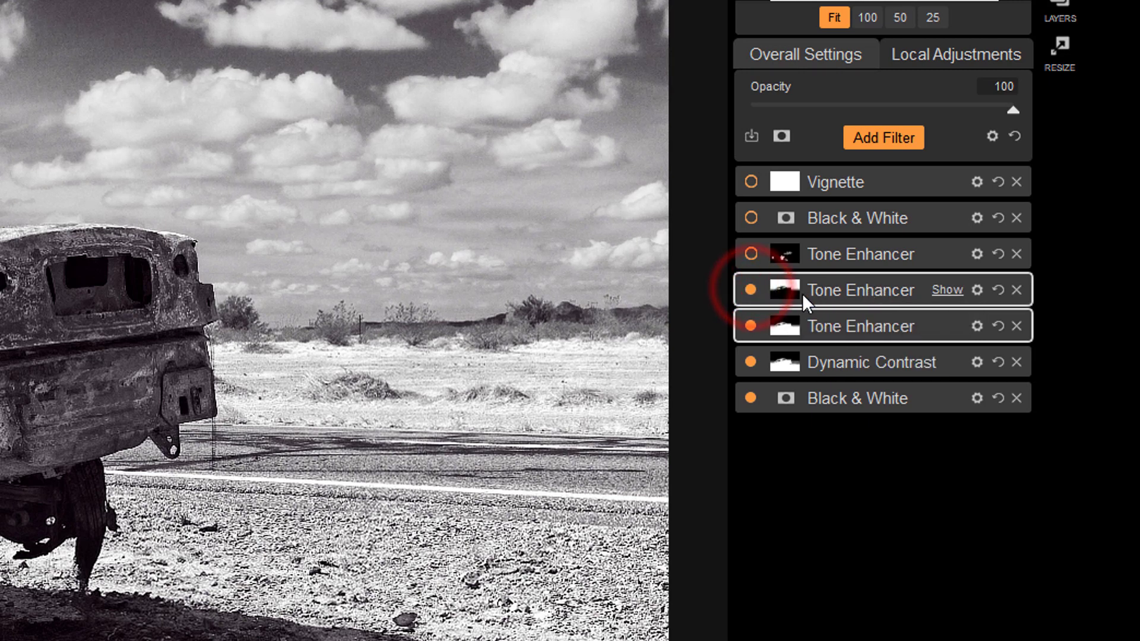
pyautogui.click(835, 290)
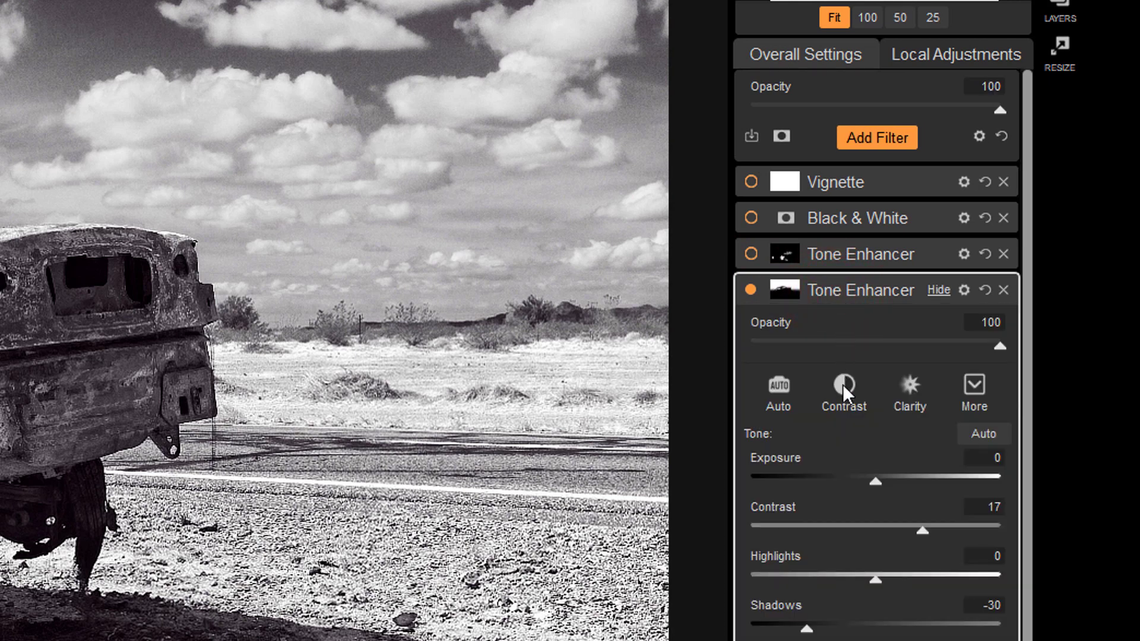
pyautogui.click(790, 289)
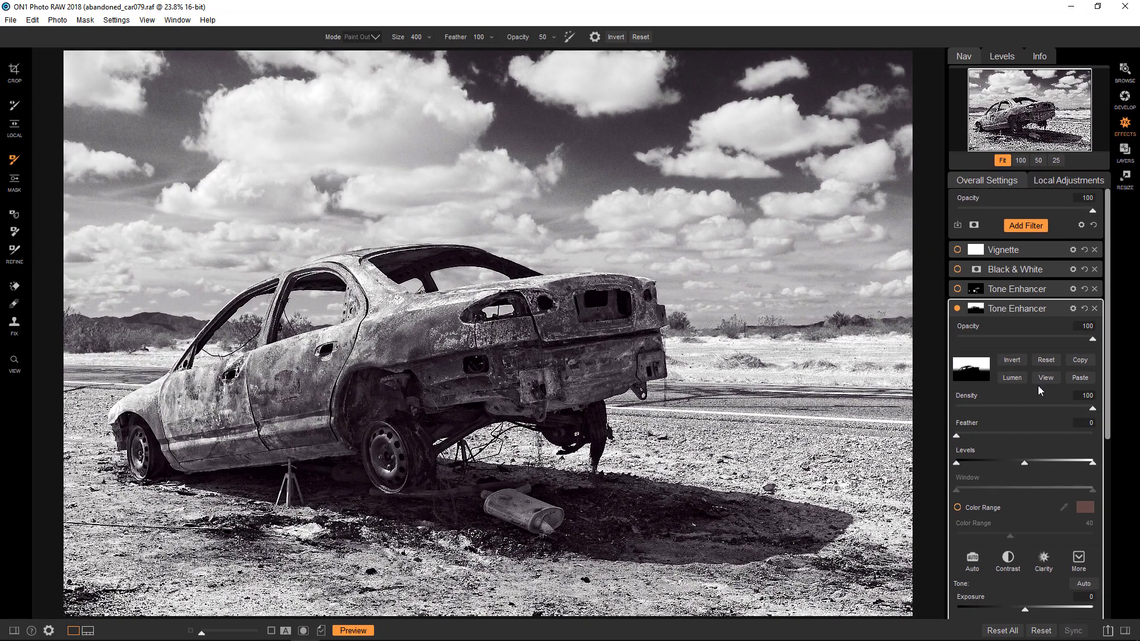
pyautogui.click(1043, 379)
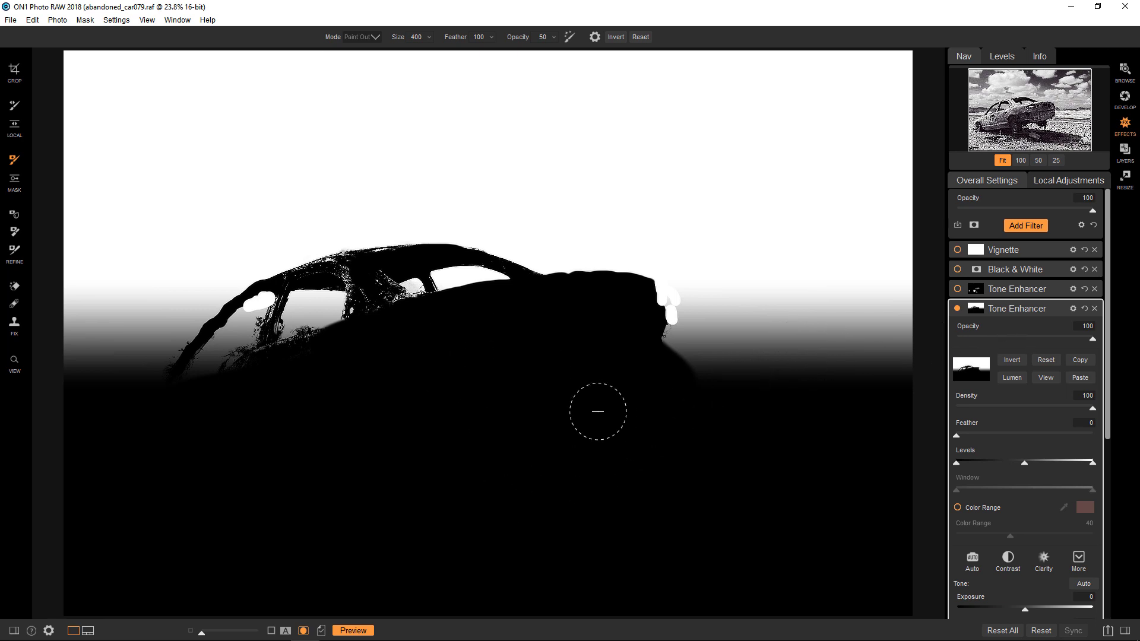
# - Hide the sky mask, compare the sky Tone Enhancer off and on, then collapse it
pyautogui.click(1052, 376)
pyautogui.click(958, 308)
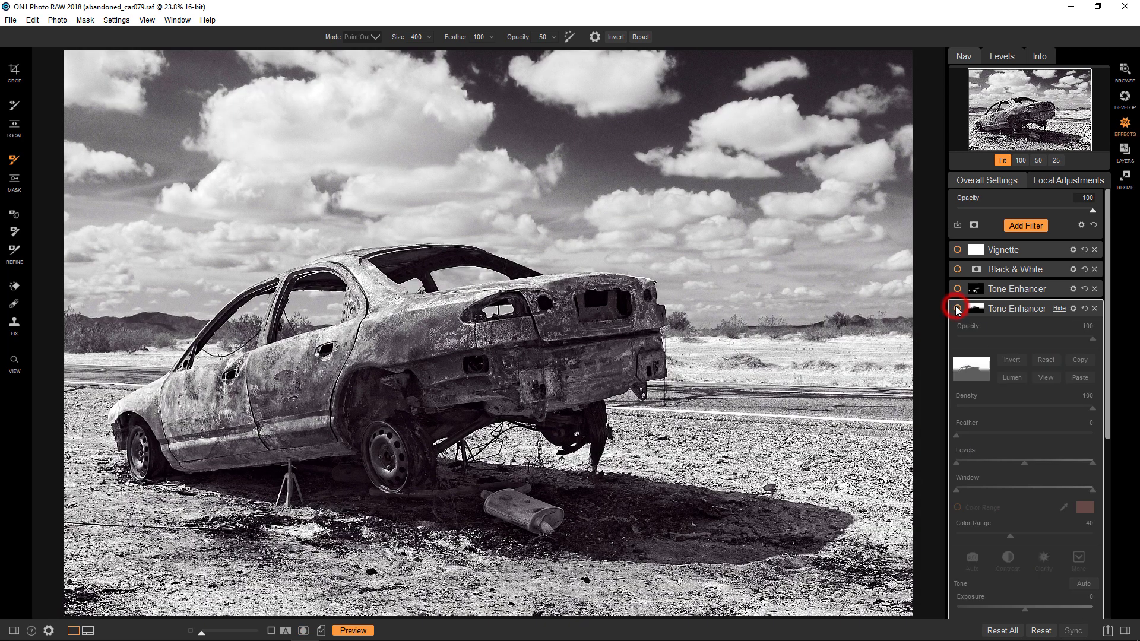
pyautogui.click(957, 308)
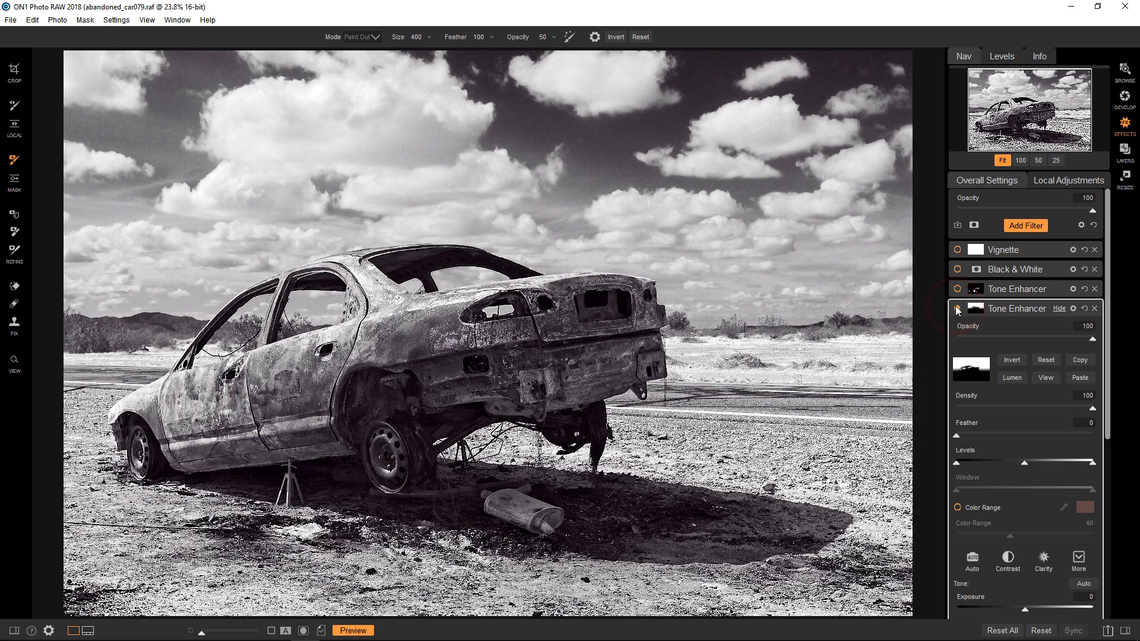
pyautogui.click(1002, 313)
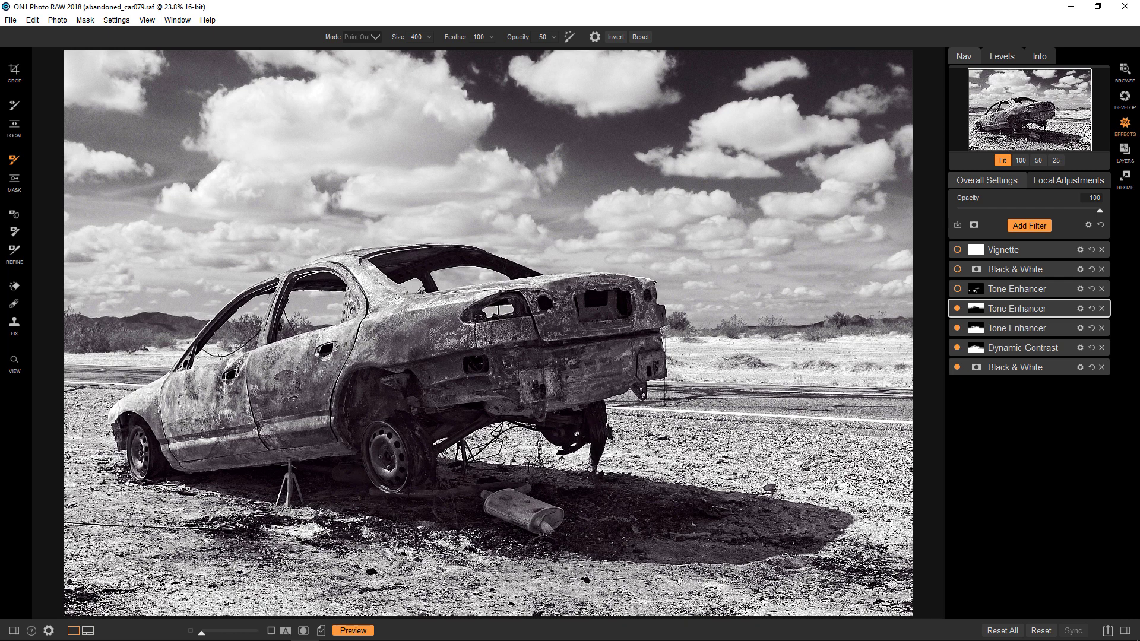
# - Enable the topmost Tone Enhancer, compare it off, and display its painted mask of soft patches
pyautogui.click(958, 290)
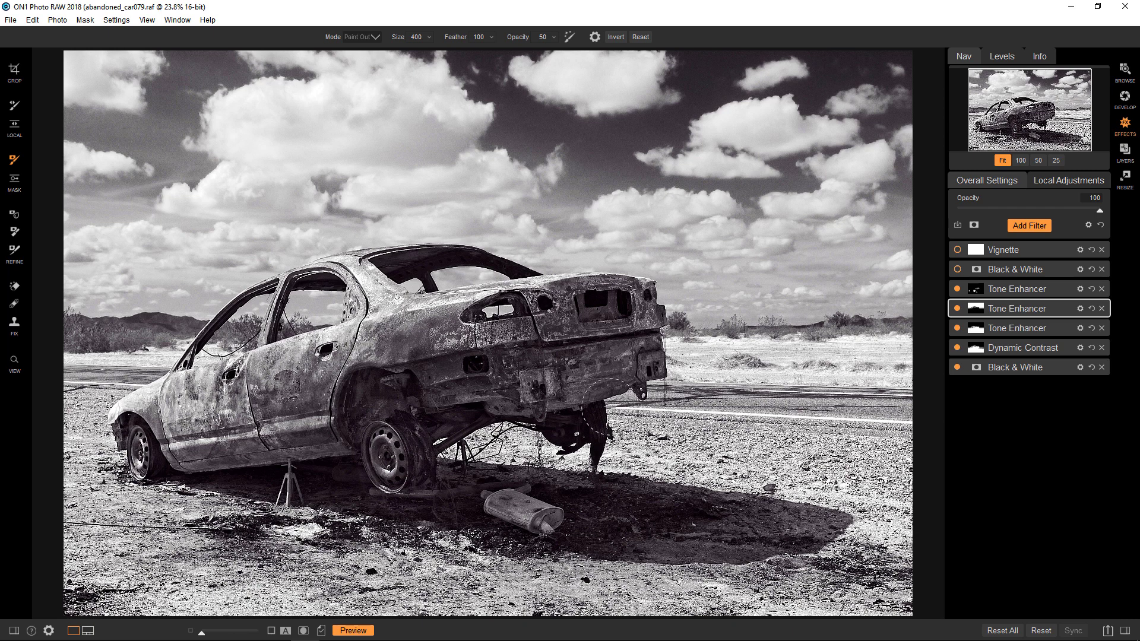
pyautogui.click(958, 289)
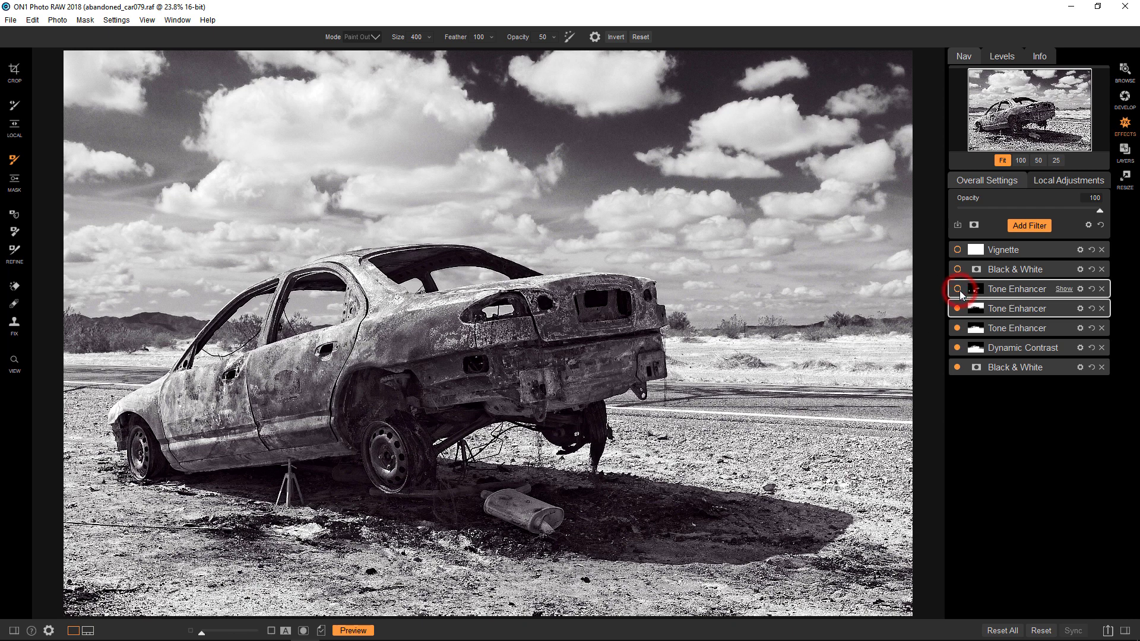
pyautogui.click(1000, 290)
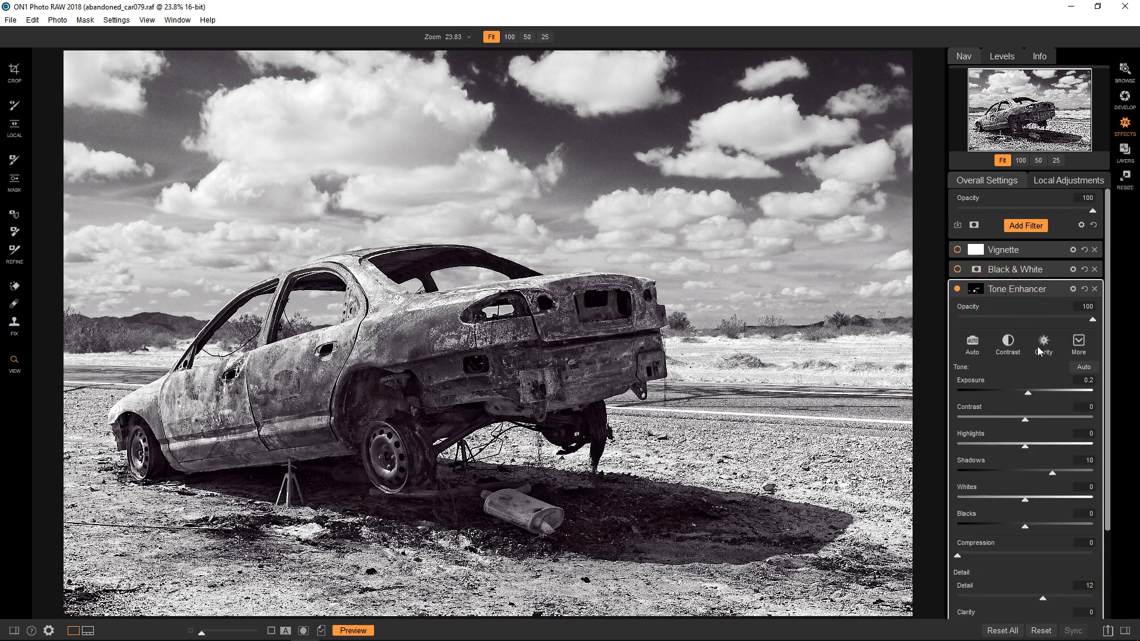
pyautogui.click(977, 289)
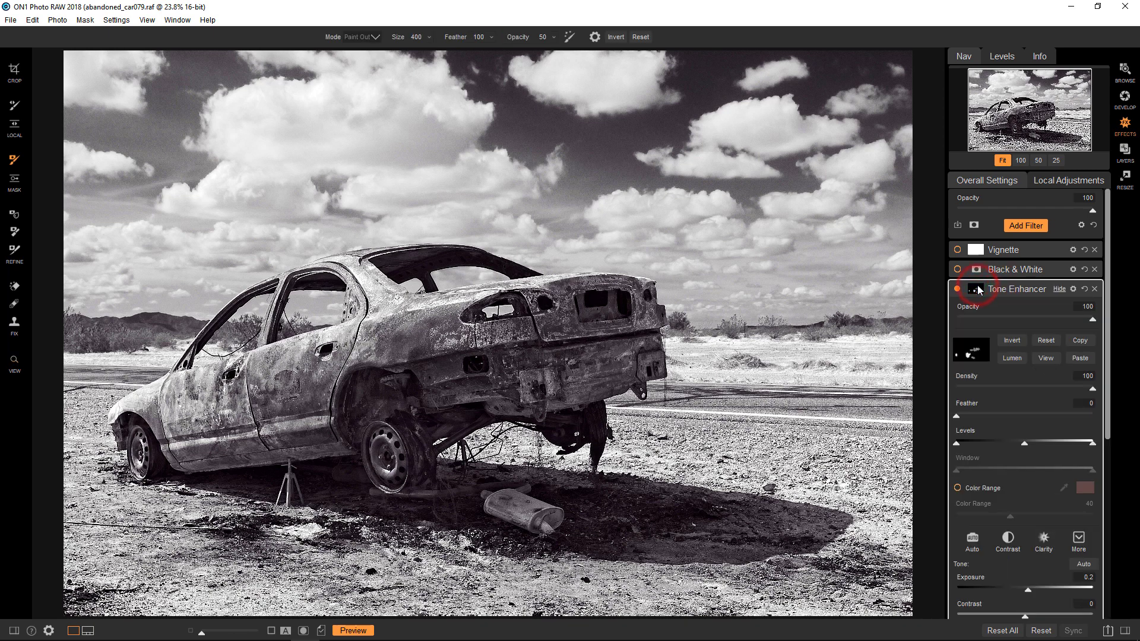
pyautogui.click(1045, 358)
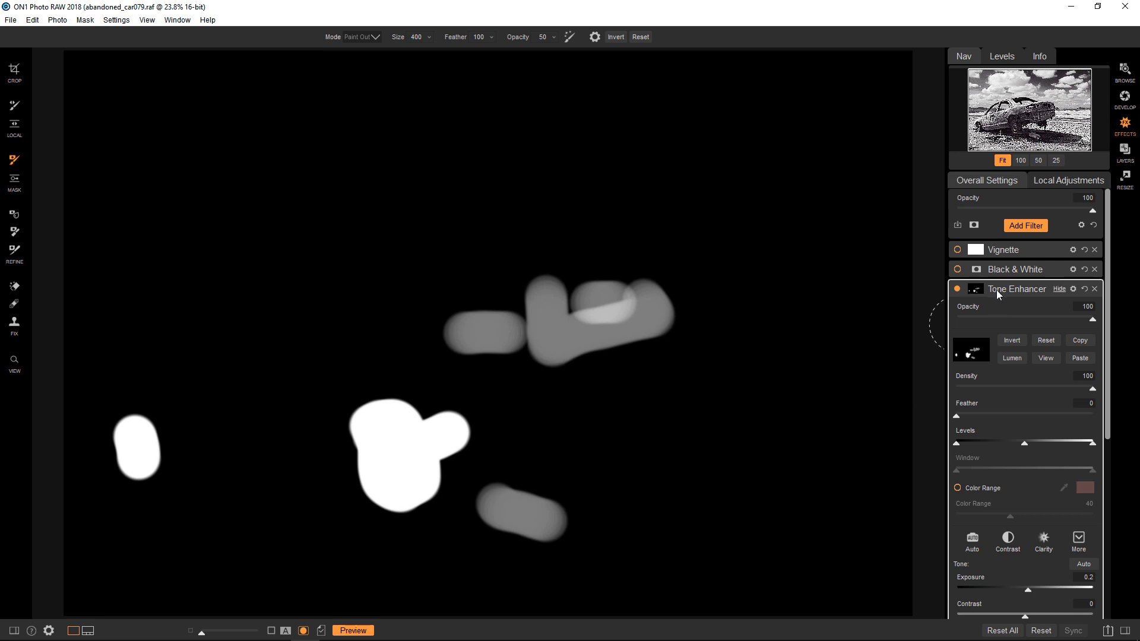
# - Hide the mask view, compare the Tone Enhancer off and back on, and collapse it
pyautogui.click(1040, 351)
pyautogui.click(1045, 358)
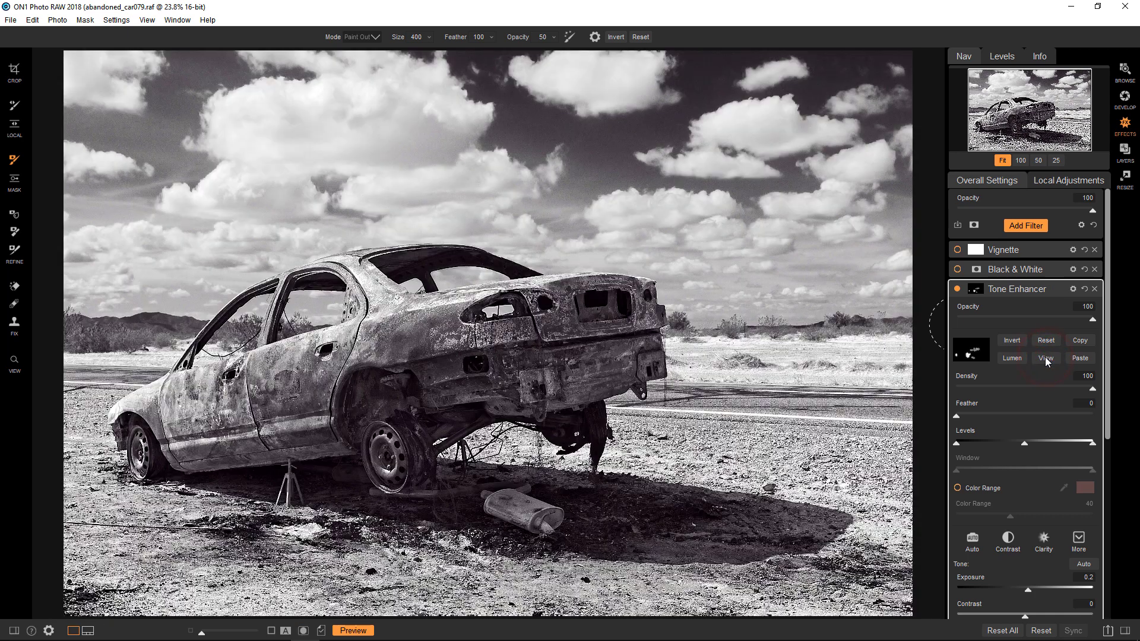
pyautogui.click(959, 290)
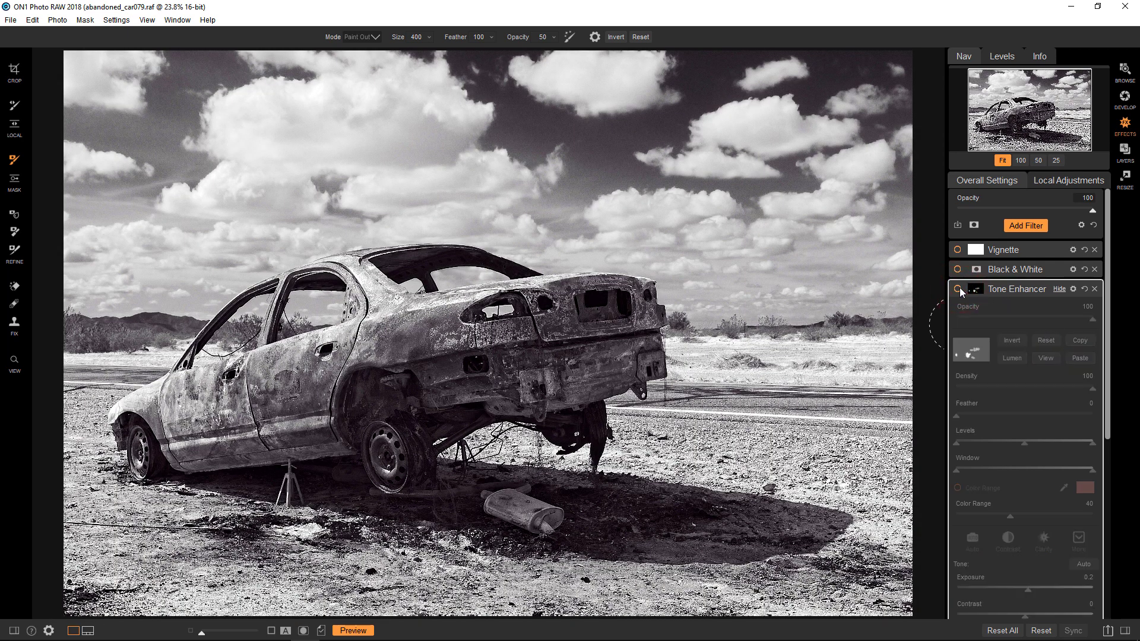
pyautogui.click(959, 290)
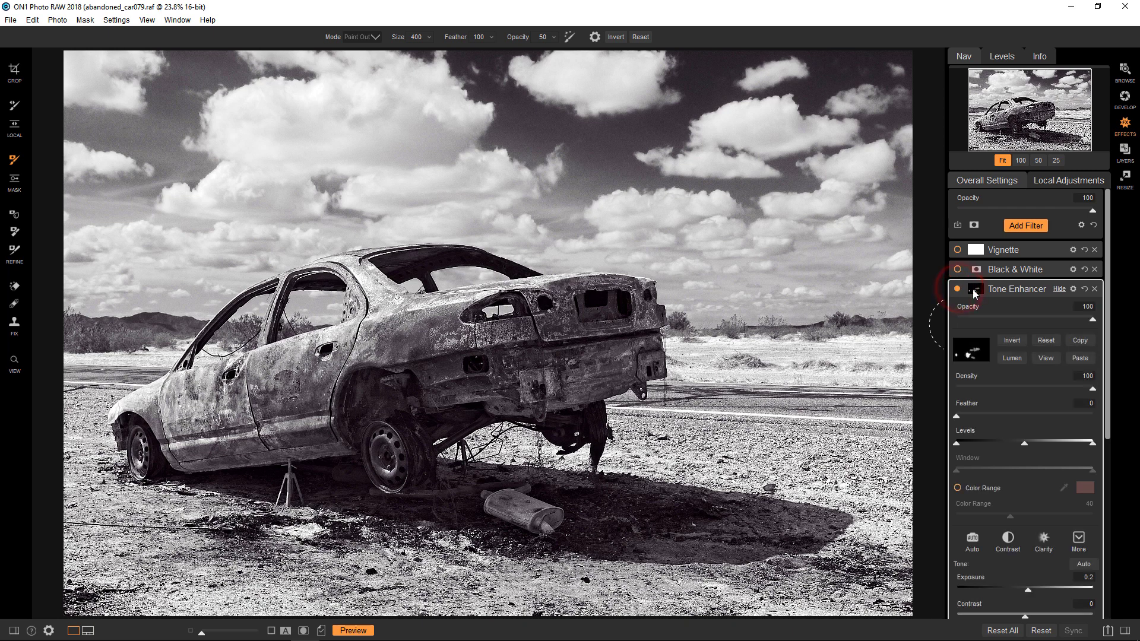
pyautogui.click(1014, 290)
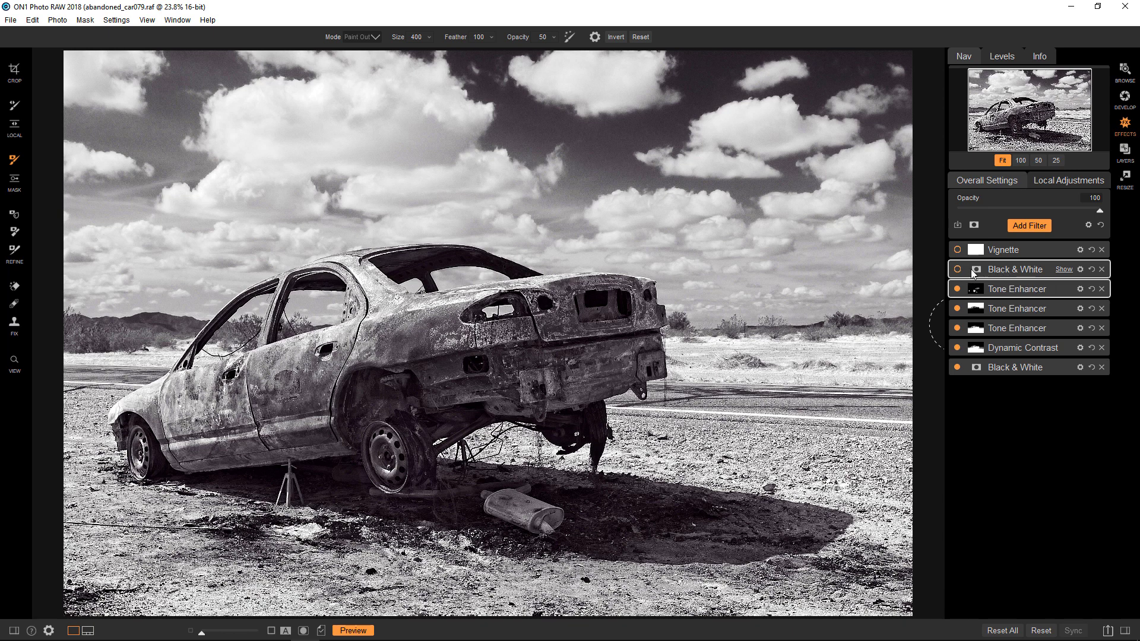
# - Turn on the top Black & White filter and expand its toning settings
pyautogui.click(1011, 271)
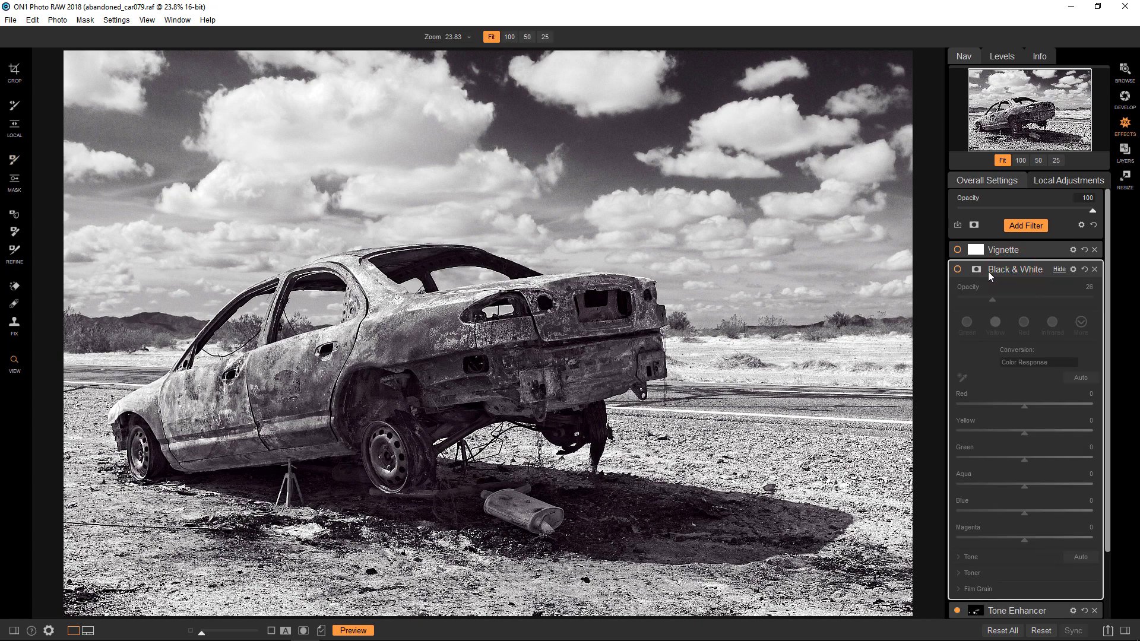
pyautogui.click(958, 269)
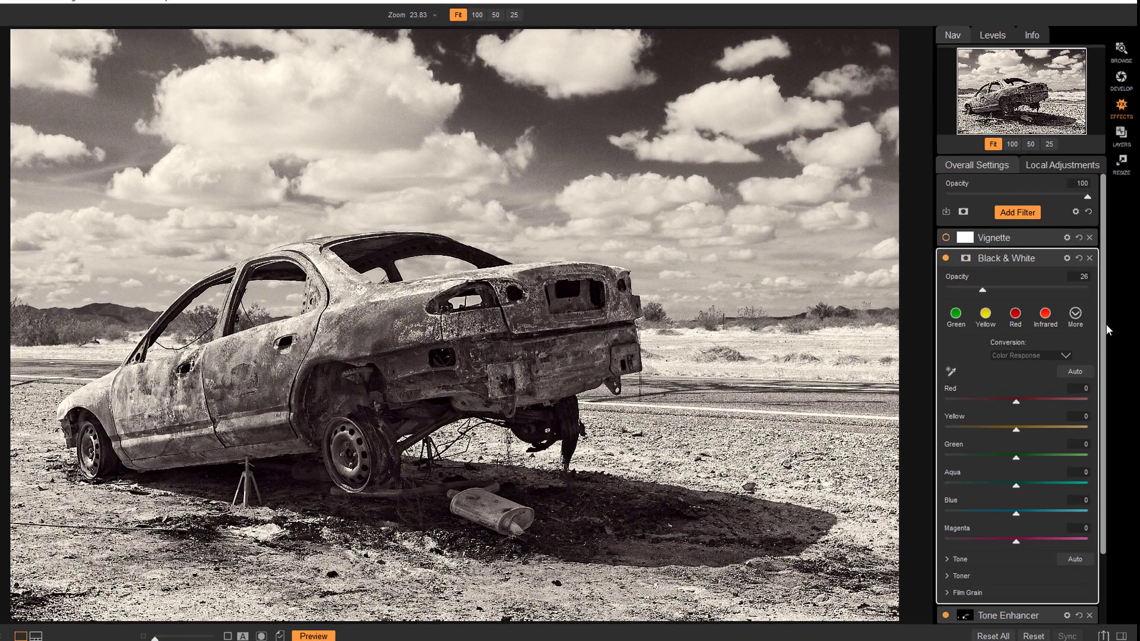
pyautogui.moveTo(1107, 339); pyautogui.dragTo(1104, 414)
pyautogui.moveTo(1020, 326); pyautogui.dragTo(1020, 464)
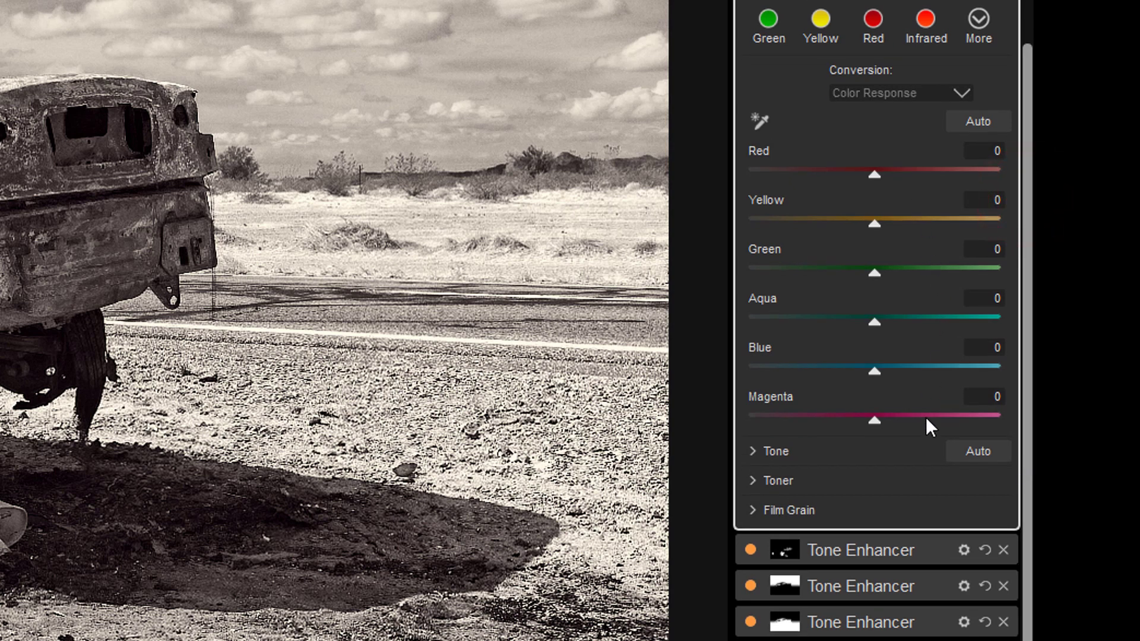
pyautogui.click(756, 479)
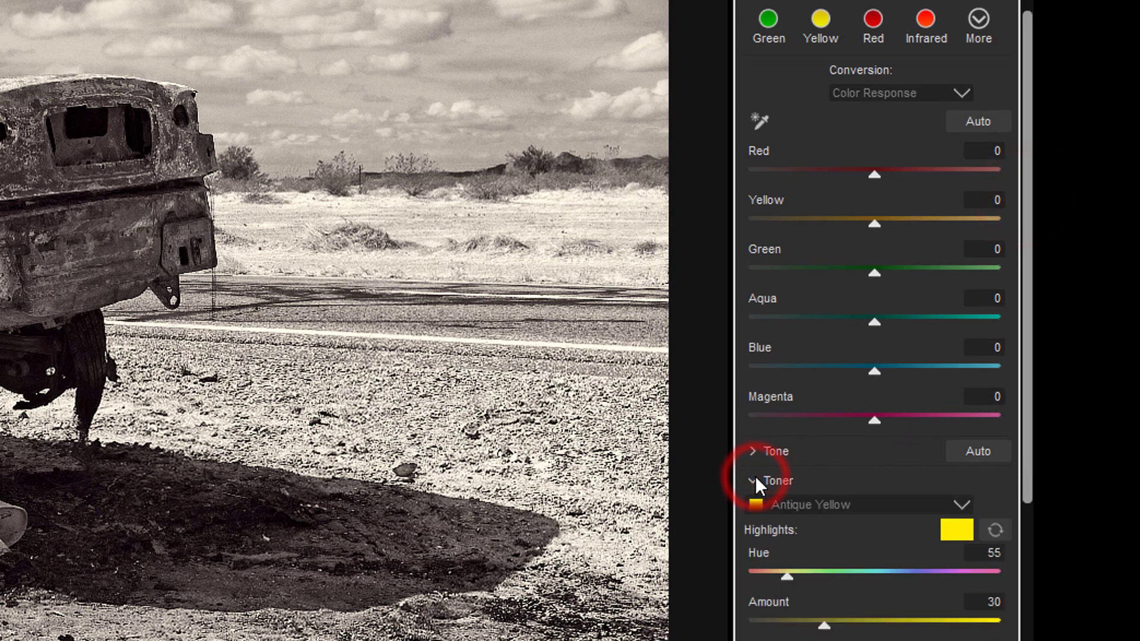
pyautogui.moveTo(1030, 485); pyautogui.dragTo(1045, 638)
# - Keep Antique Yellow as the toner and set the filter's Opacity to 26
pyautogui.click(939, 267)
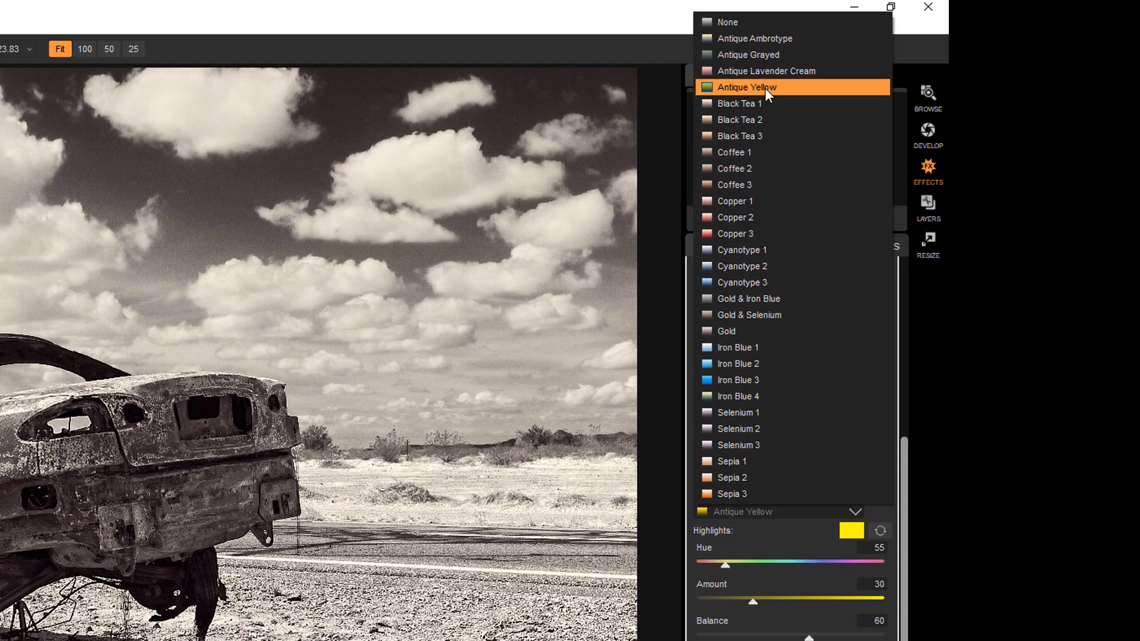
pyautogui.click(765, 88)
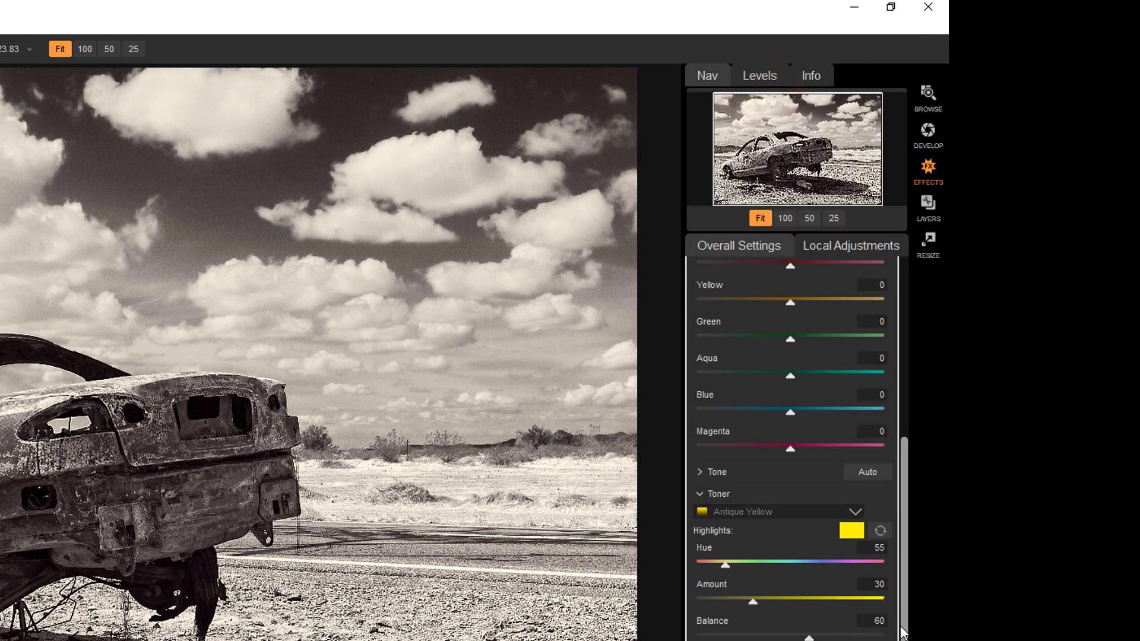
pyautogui.moveTo(904, 628); pyautogui.dragTo(883, 427)
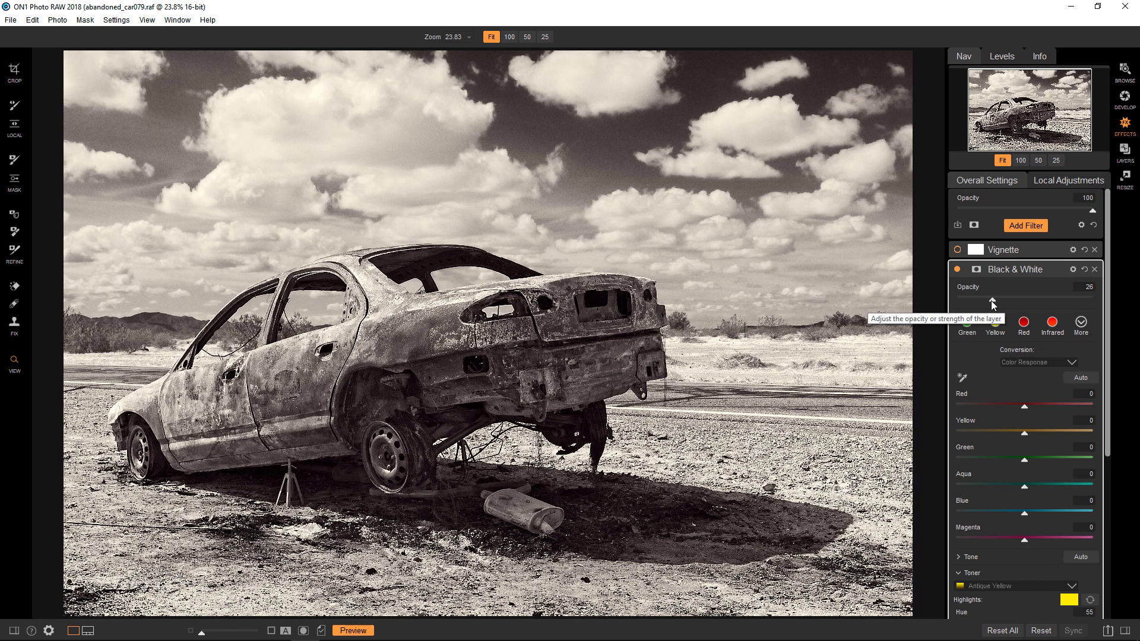
pyautogui.moveTo(991, 300); pyautogui.dragTo(960, 309)
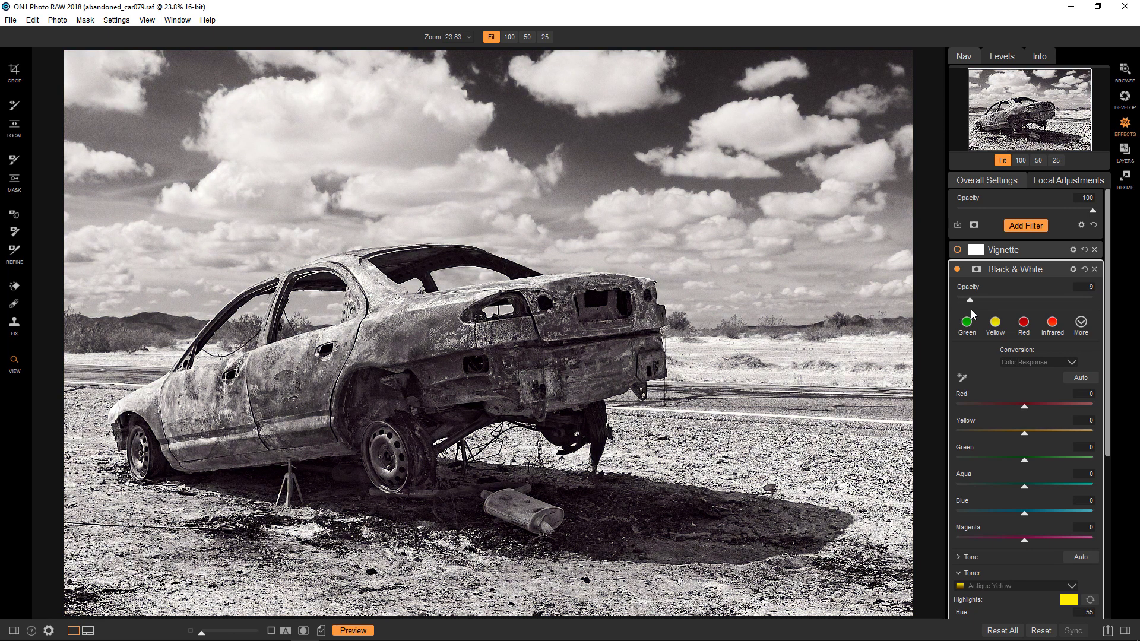
pyautogui.scroll(5, 971, 309)
# - Enable the Vignette (Brightness -50, Size 50, Feather 50) centred on the car's rear door
pyautogui.click(1008, 269)
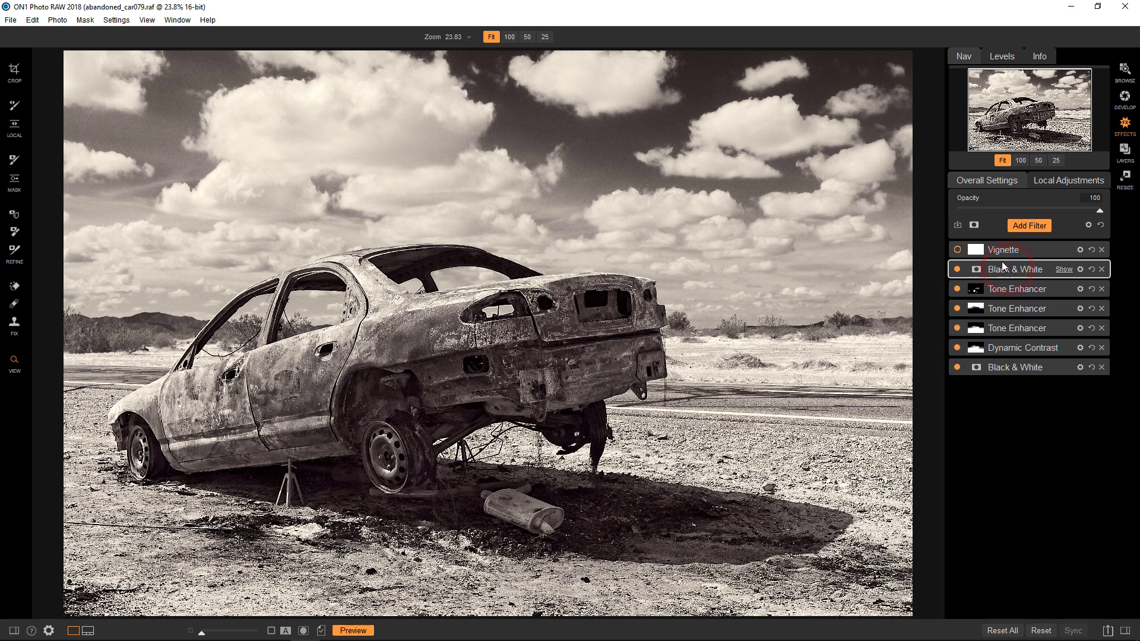
pyautogui.click(1002, 251)
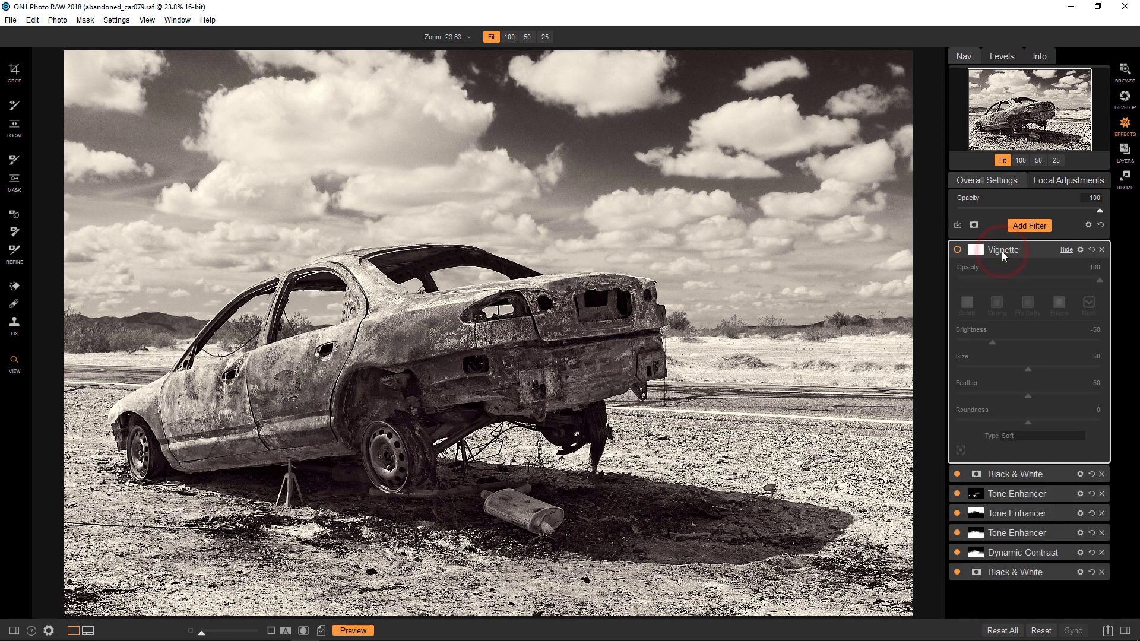
pyautogui.click(957, 249)
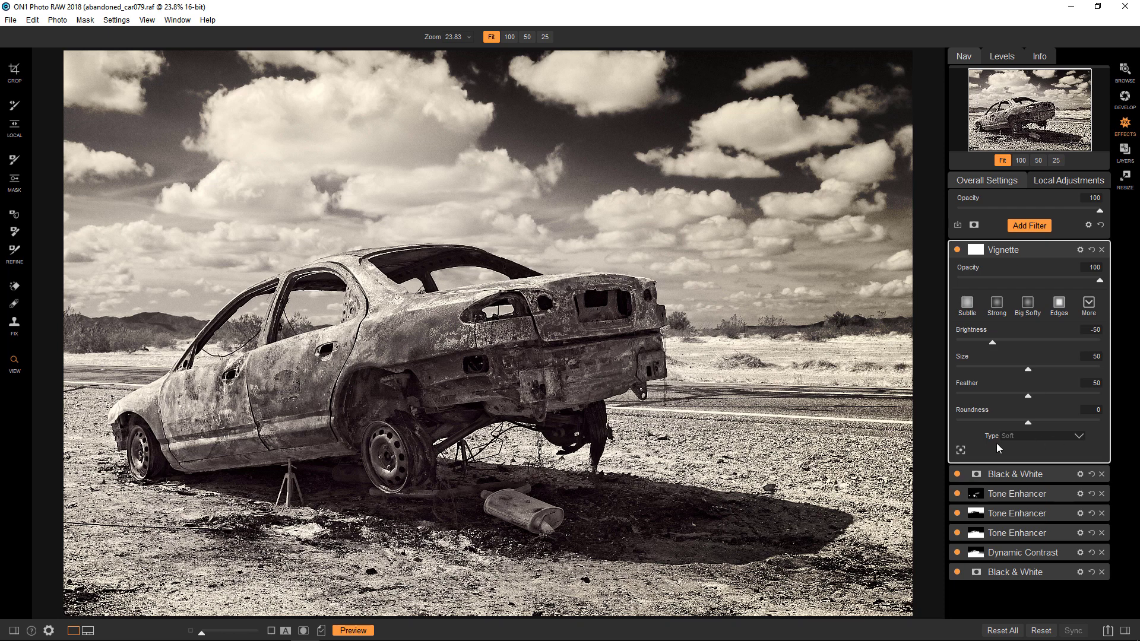
pyautogui.click(962, 453)
pyautogui.click(364, 355)
pyautogui.click(1013, 251)
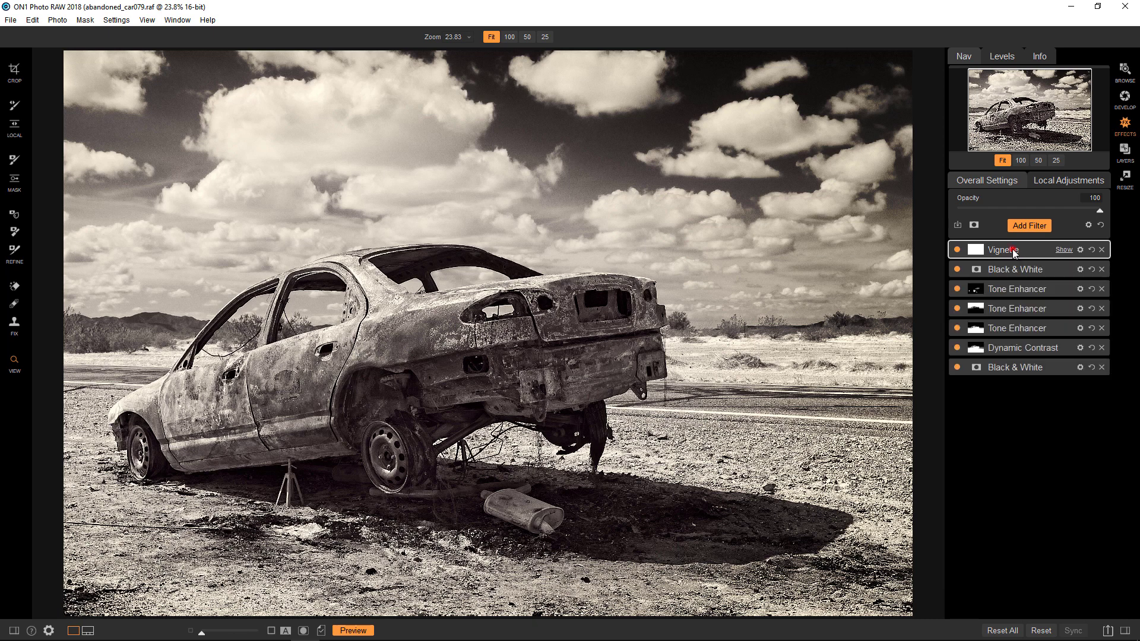